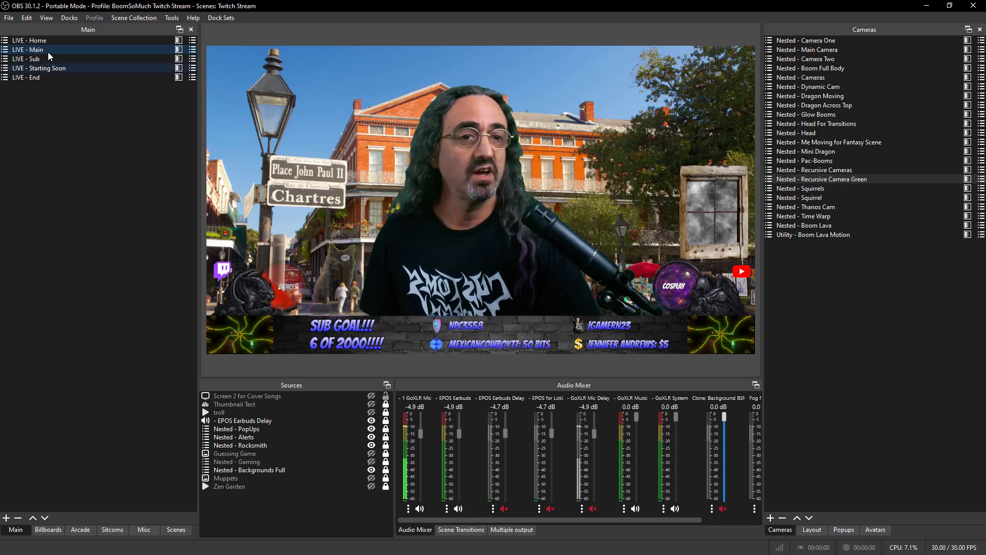
Step: Open Nested - Main Camera's filters, turn on Blush, then enable Reset Color for normal colours
left_click(968, 49)
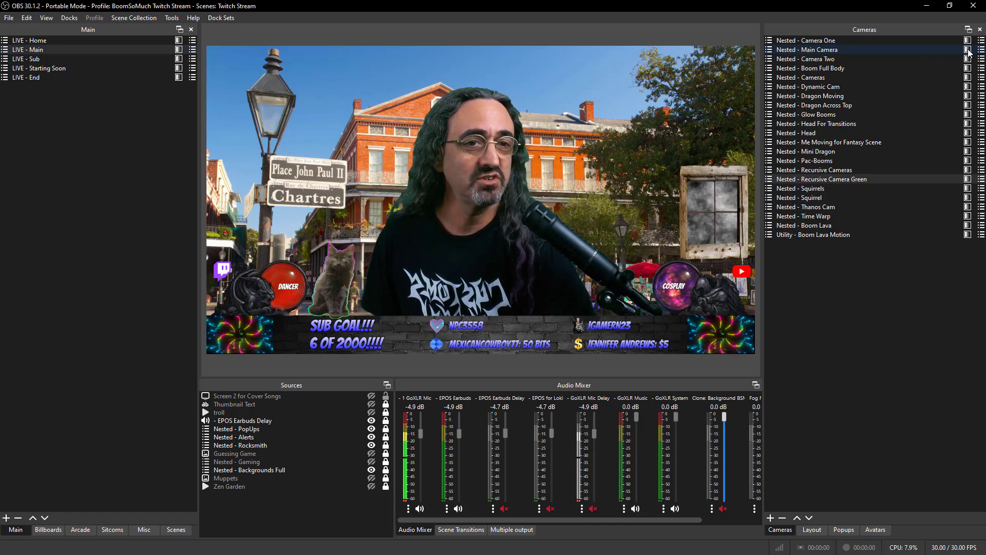
left_click_drag(634, 91, 848, 248)
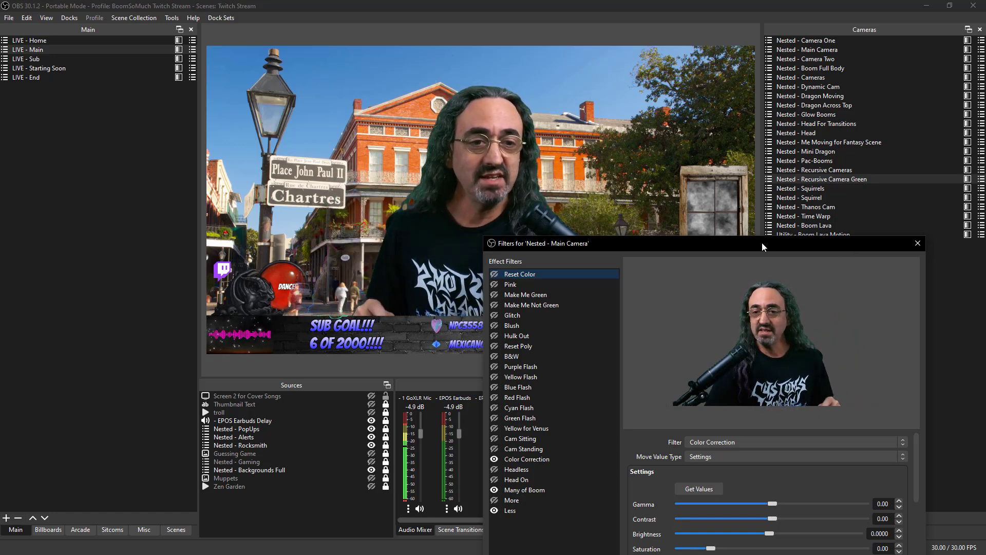
left_click_drag(762, 242, 838, 83)
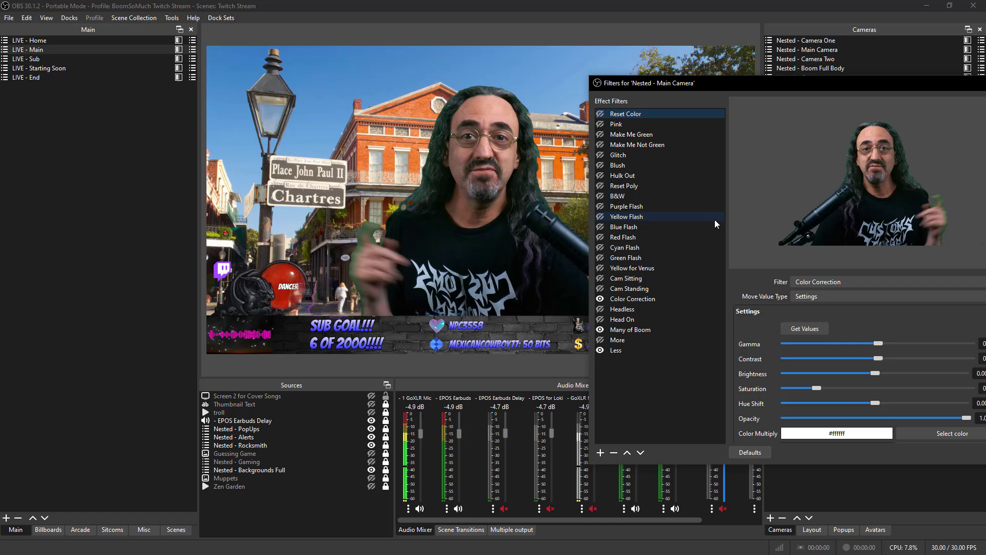
left_click(600, 165)
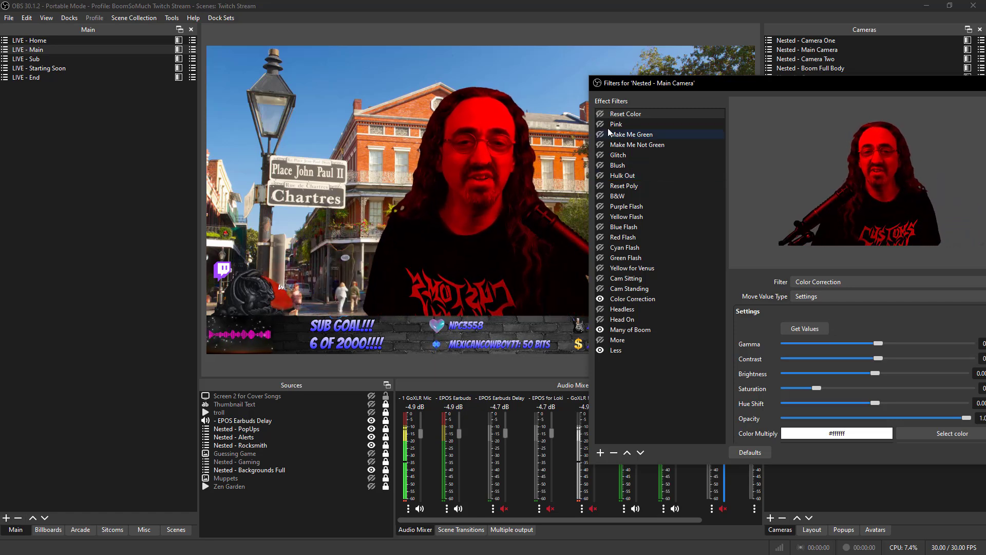
left_click(600, 114)
left_click_drag(738, 78, 446, 83)
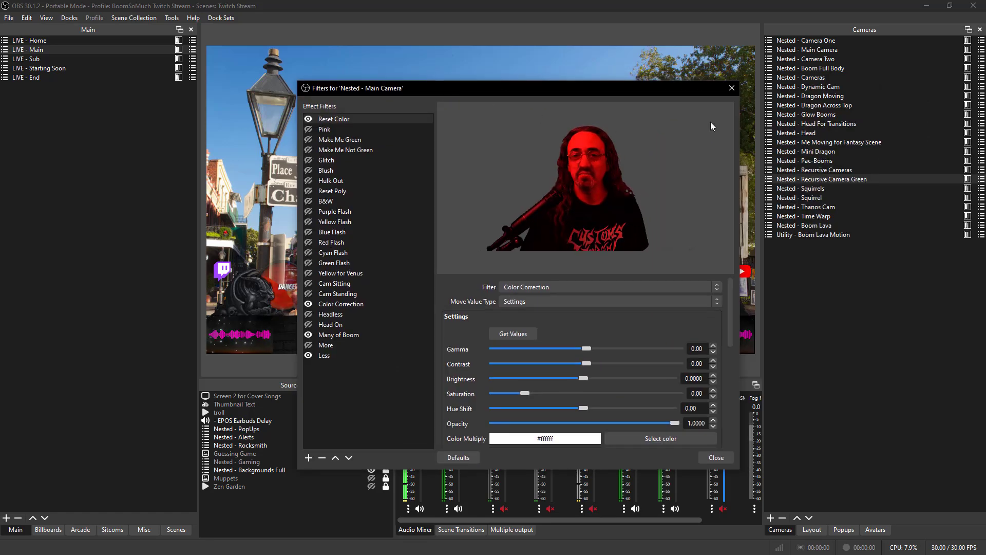
Step: Close the camera Filters window and bring up the Dock Sets menu
left_click(732, 89)
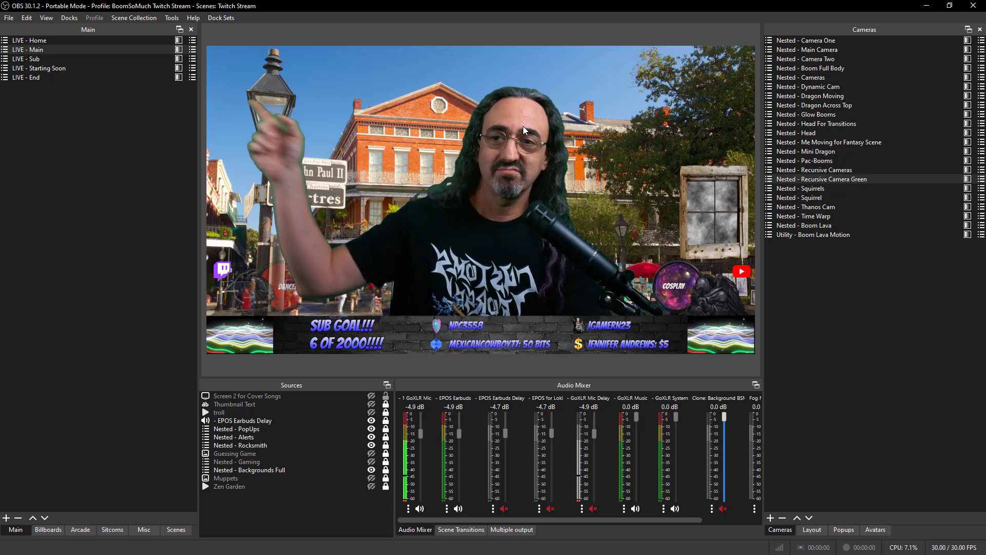
left_click(229, 18)
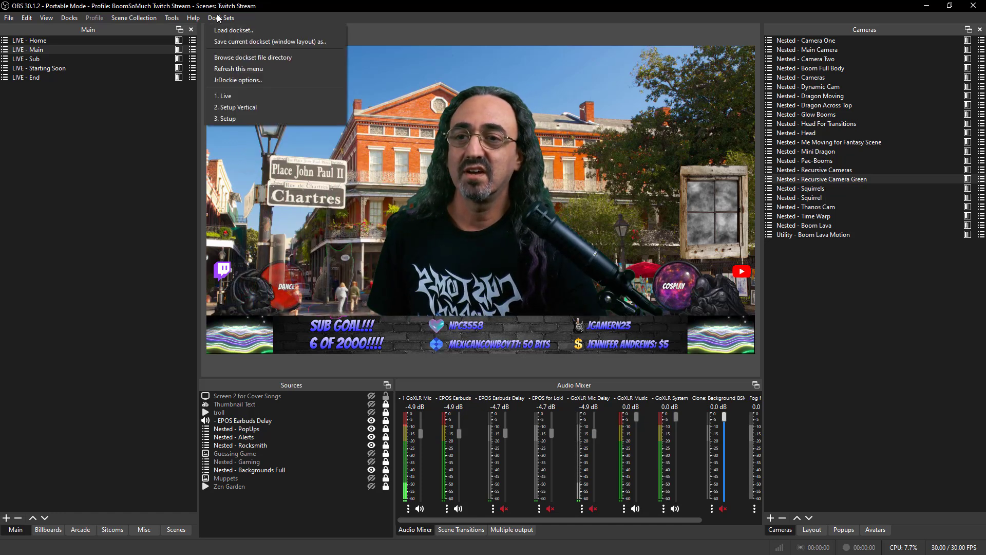
Step: Load the 1. Live dock set, adjust the Vertical/Scenes splitter, then reload 1. Live
left_click(267, 95)
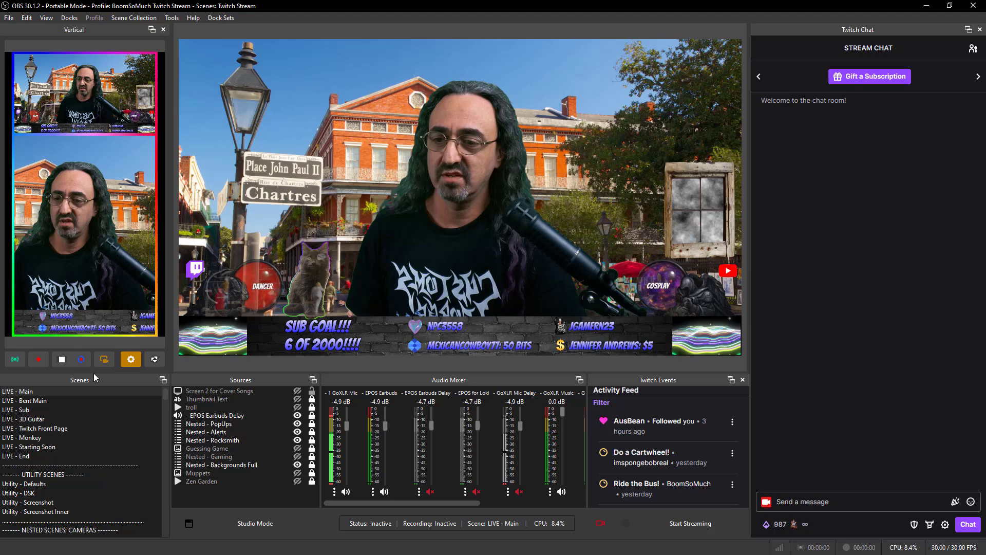
left_click_drag(94, 372, 126, 78)
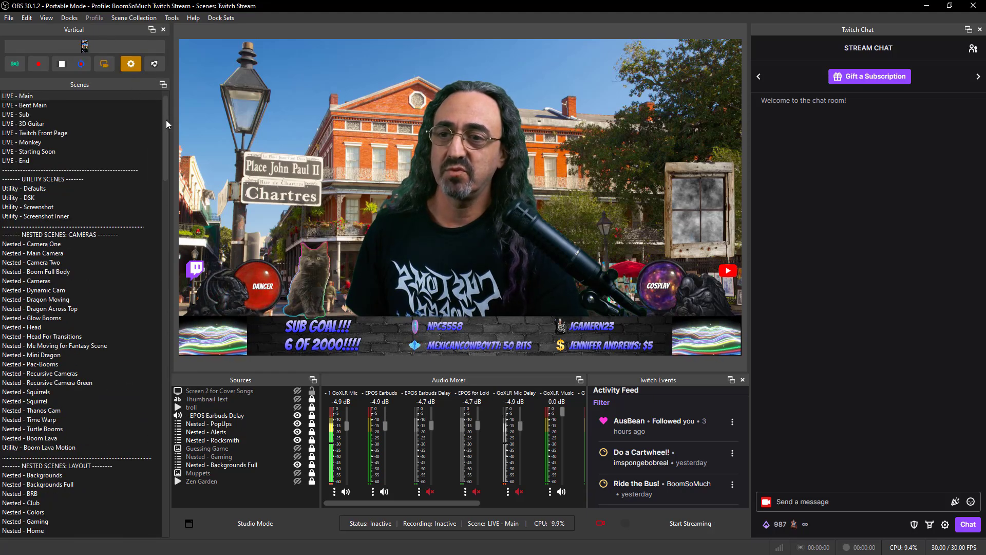
left_click_drag(165, 121, 160, 352)
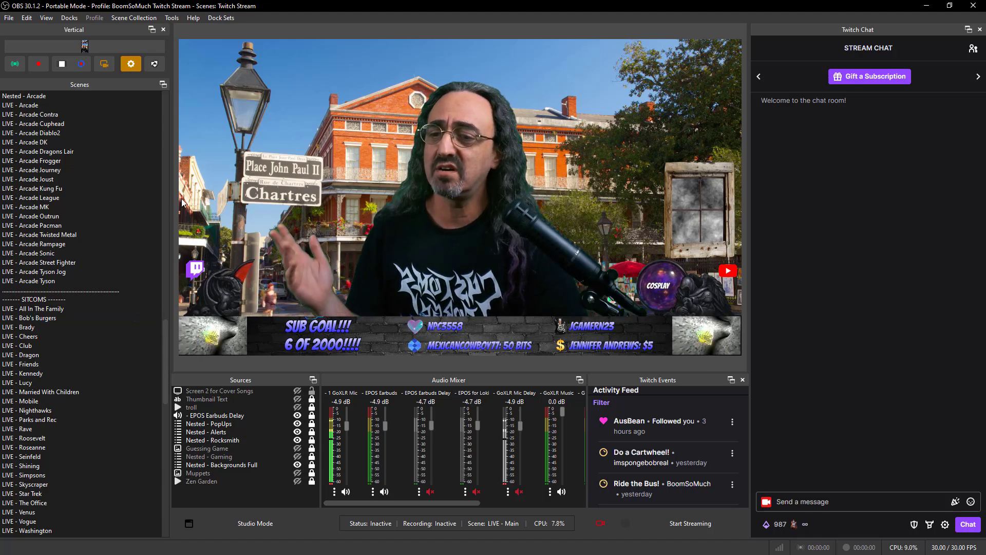
left_click_drag(137, 77, 100, 333)
left_click(220, 21)
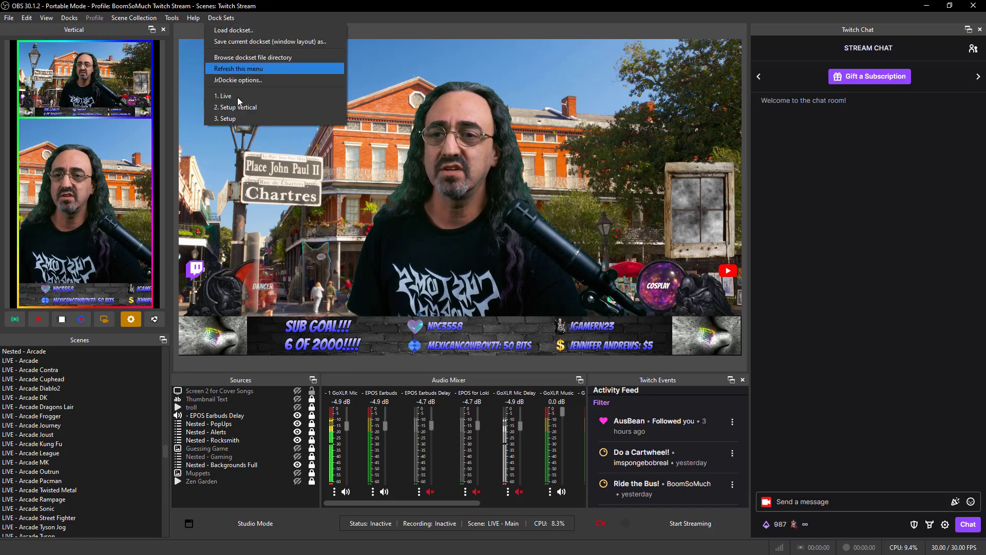
left_click(244, 98)
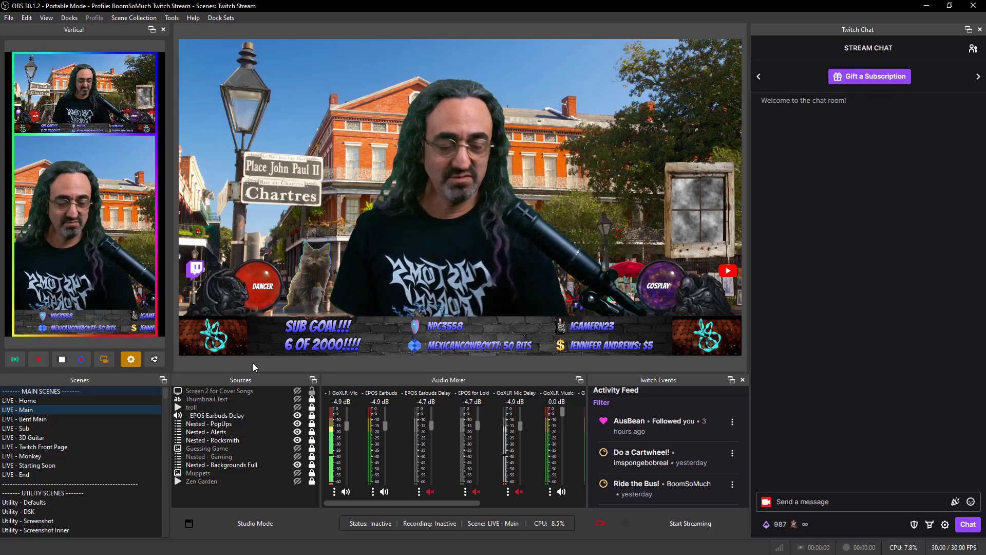
Step: Scroll up and down through the Scenes dock in the Live layout
scroll(164, 399, "down", 5)
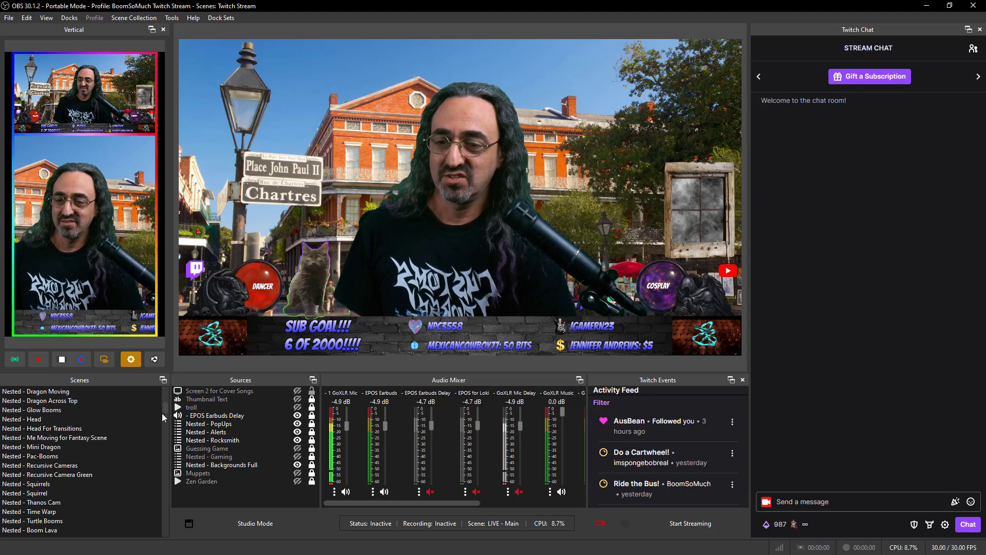
scroll(163, 400, "up", 4)
scroll(163, 401, "down", 4)
scroll(161, 402, "up", 4)
scroll(164, 400, "up", 4)
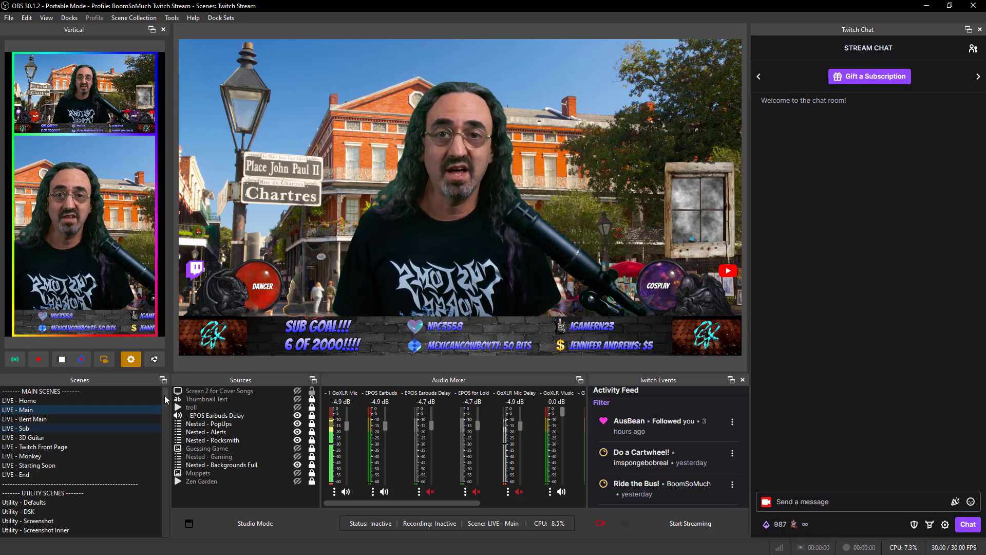
Step: Load the 3. Setup dock set from the Dock Sets menu
left_click(221, 18)
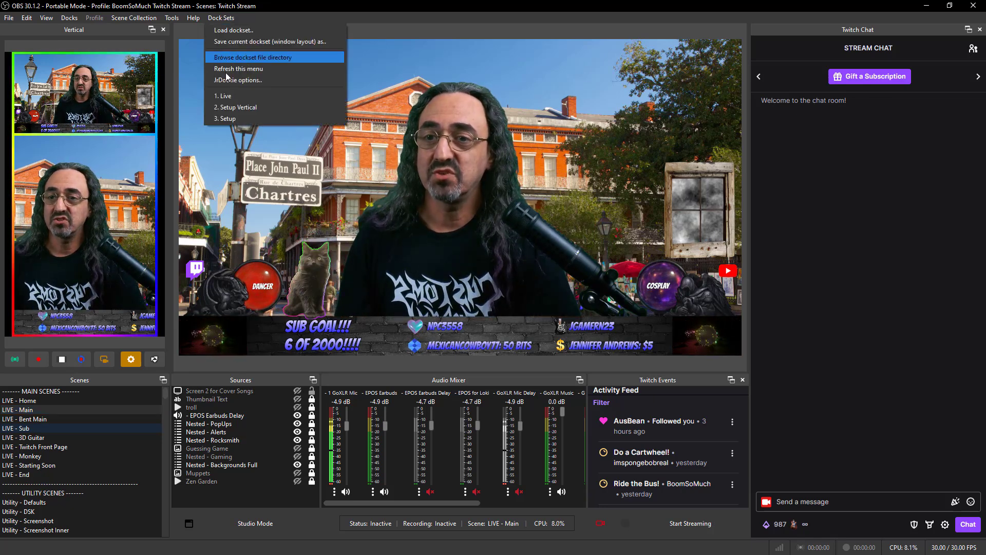
left_click(231, 119)
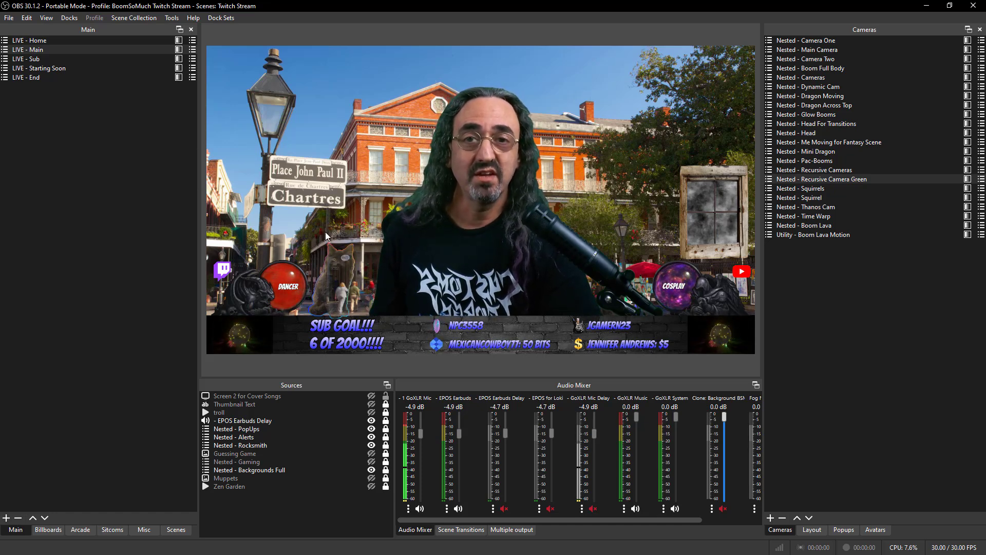
left_click(137, 18)
mouse_move(172, 19)
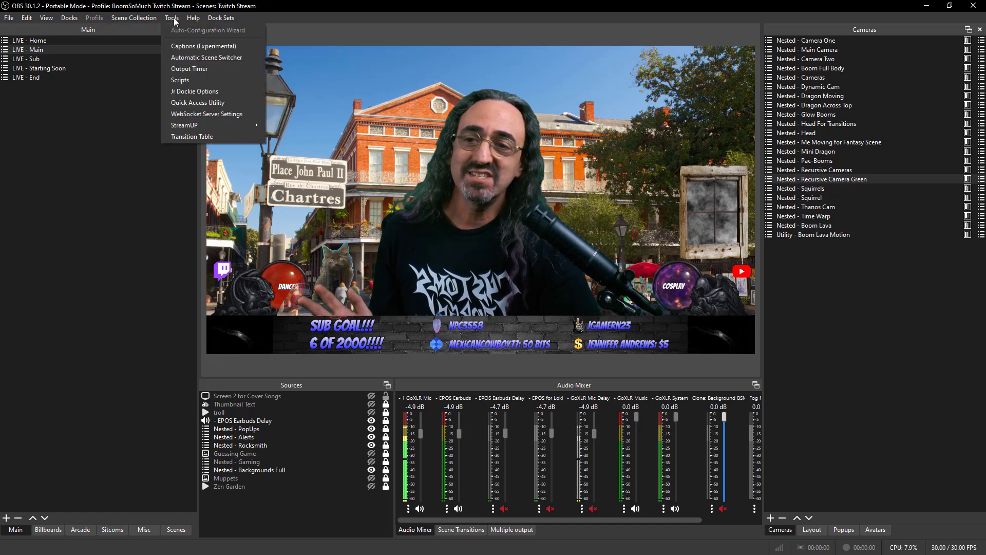
left_click(206, 103)
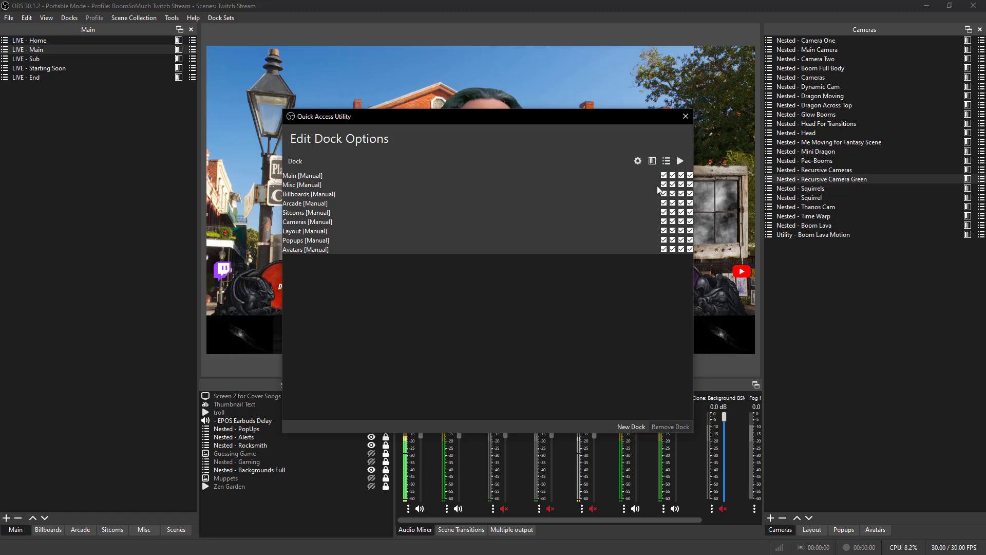
left_click(688, 117)
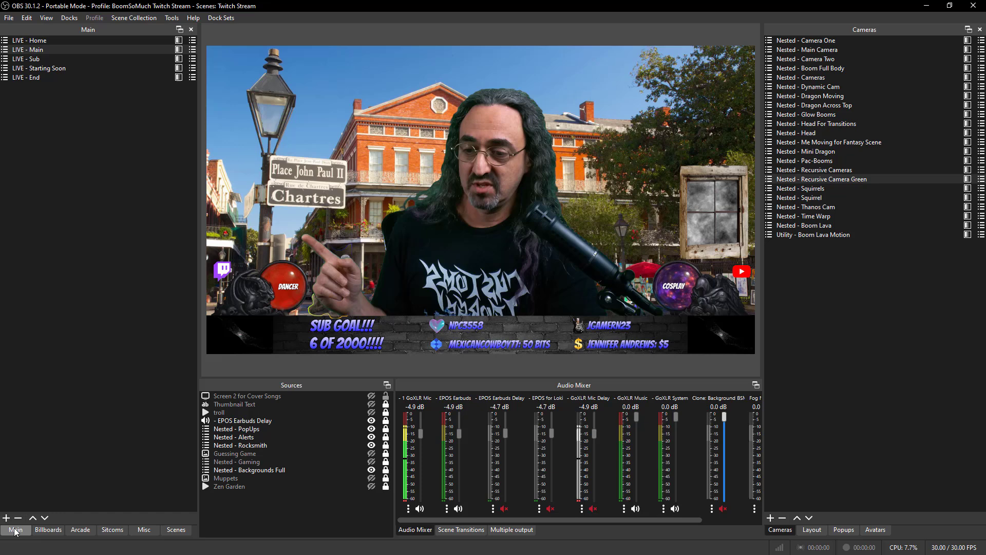
Step: Cycle the left dock through Billboards, Arcade, Sitcoms and Misc, ending on the full Scenes list
left_click(61, 535)
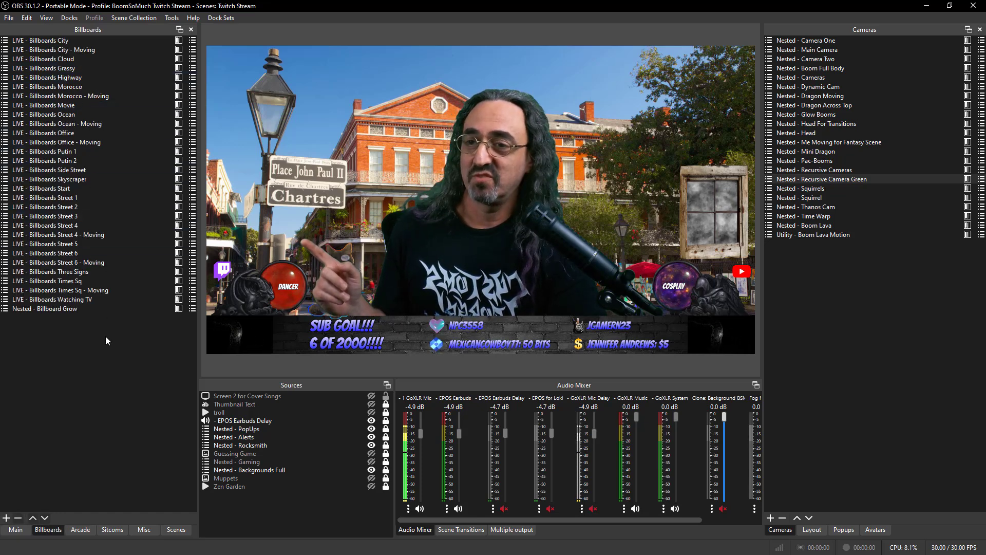
left_click(78, 534)
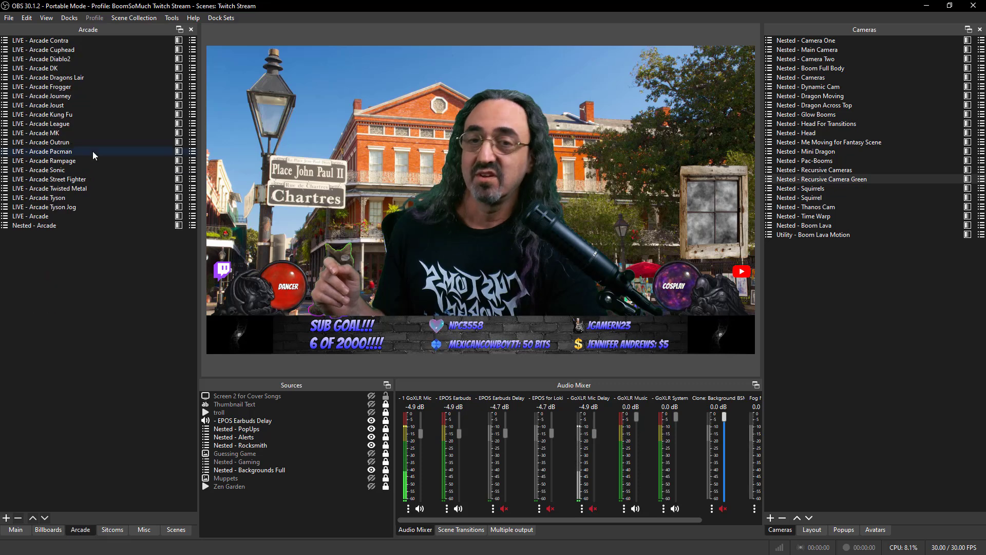
left_click(110, 531)
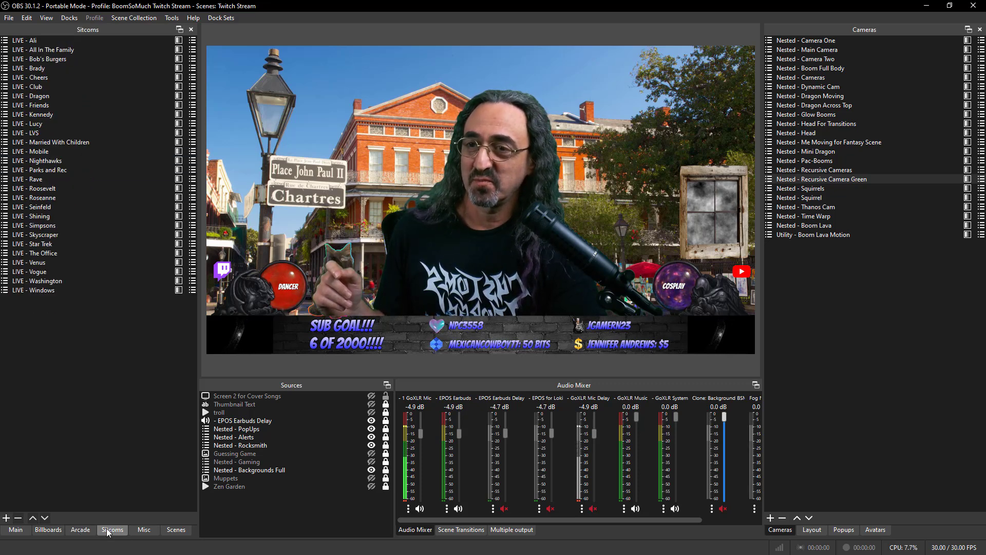
left_click(143, 530)
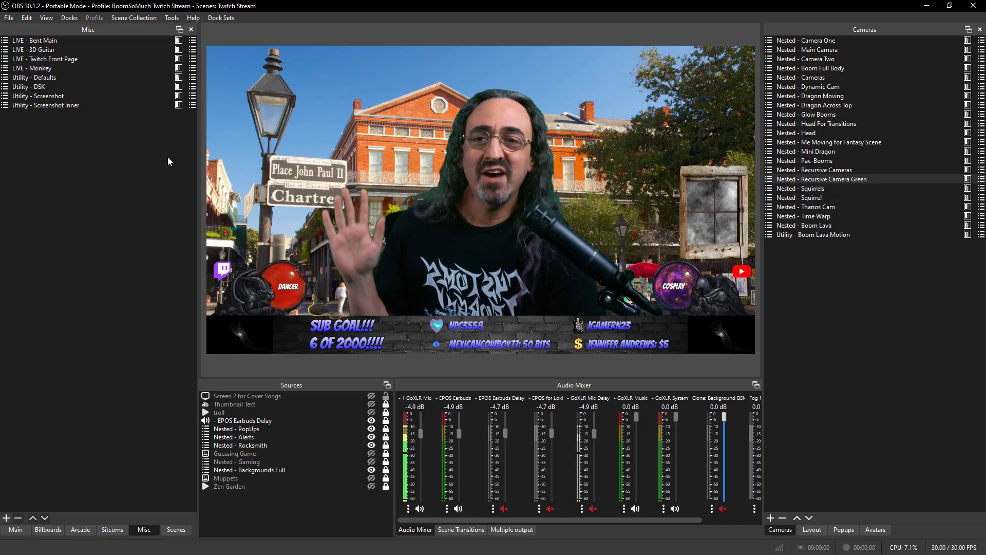
left_click(176, 529)
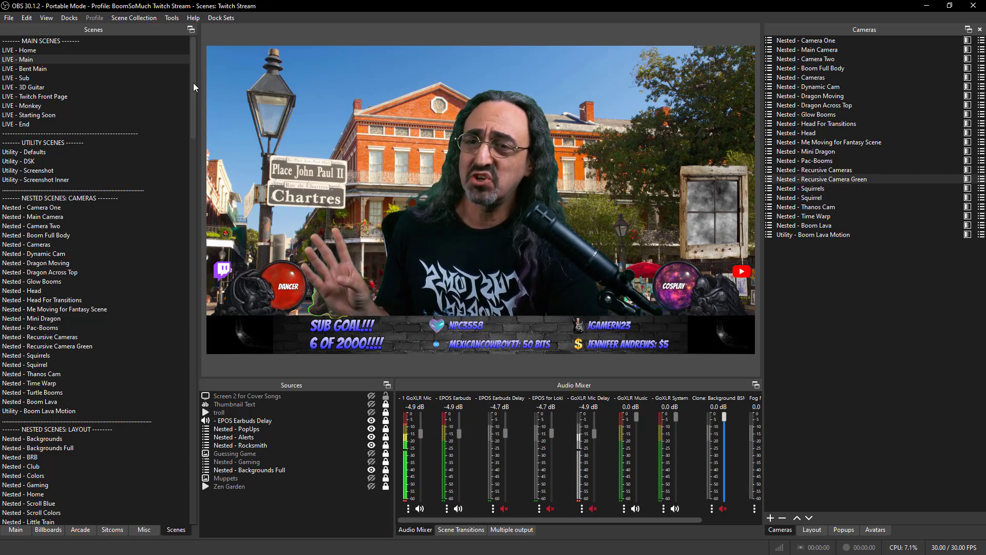
Step: Browse the Scenes dock, then switch to Main: LIVE - Home, Main, Sub, Starting Soon, End
left_click_drag(193, 84, 185, 243)
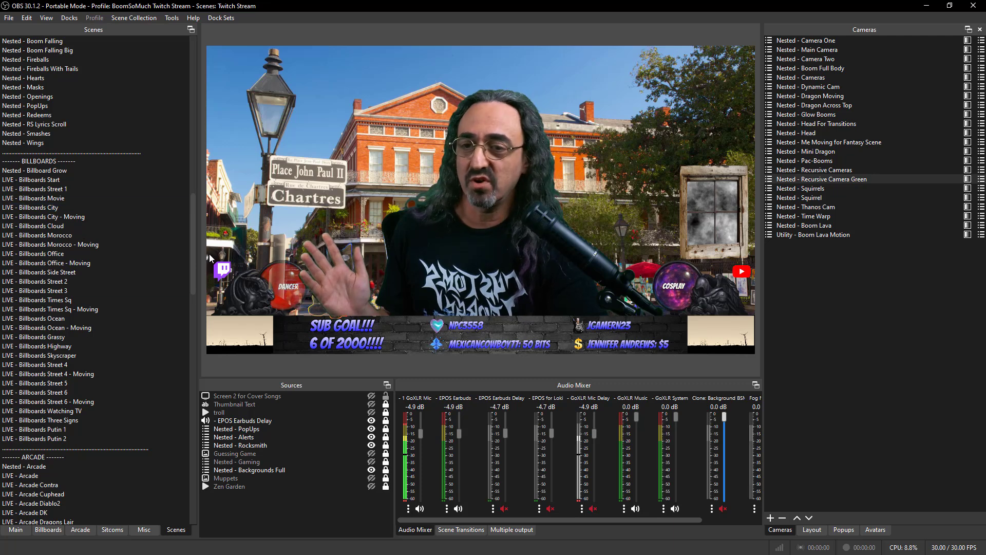
scroll(194, 255, "down", 1)
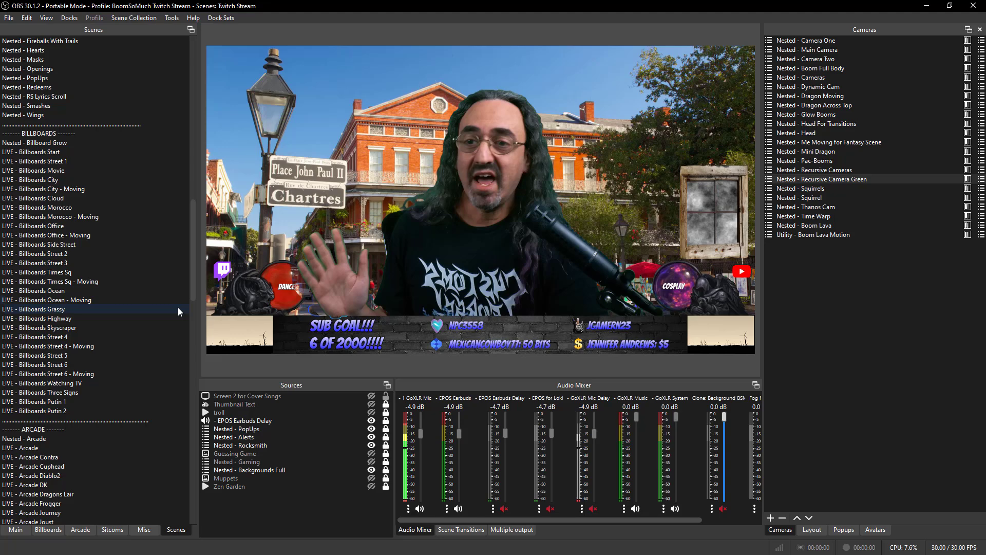
left_click_drag(195, 270, 222, 200)
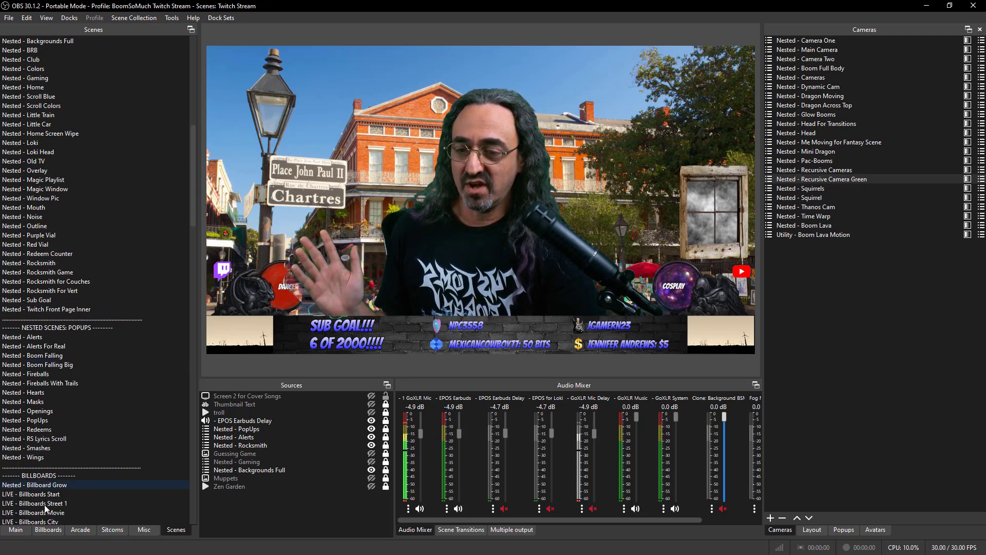
left_click(23, 531)
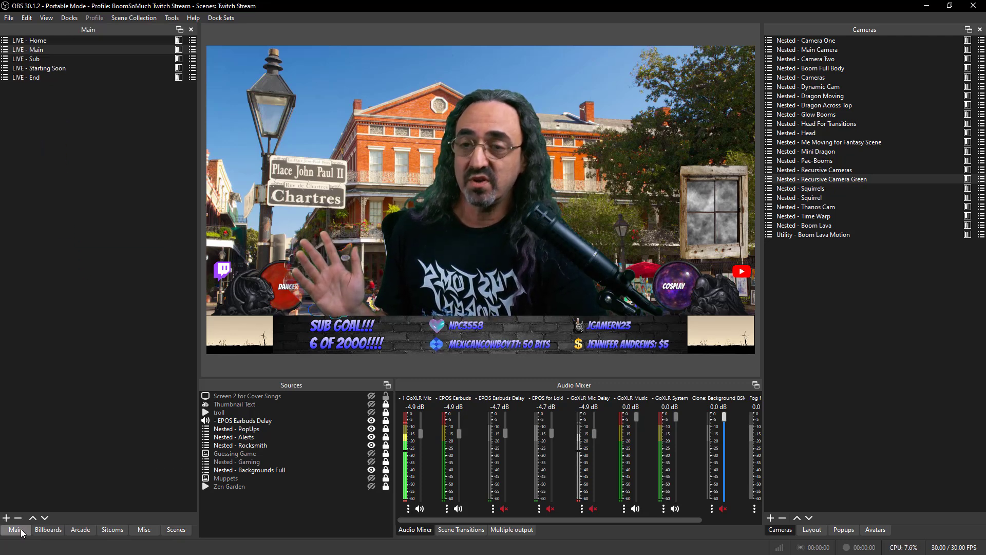
left_click(52, 531)
left_click(81, 530)
left_click(113, 530)
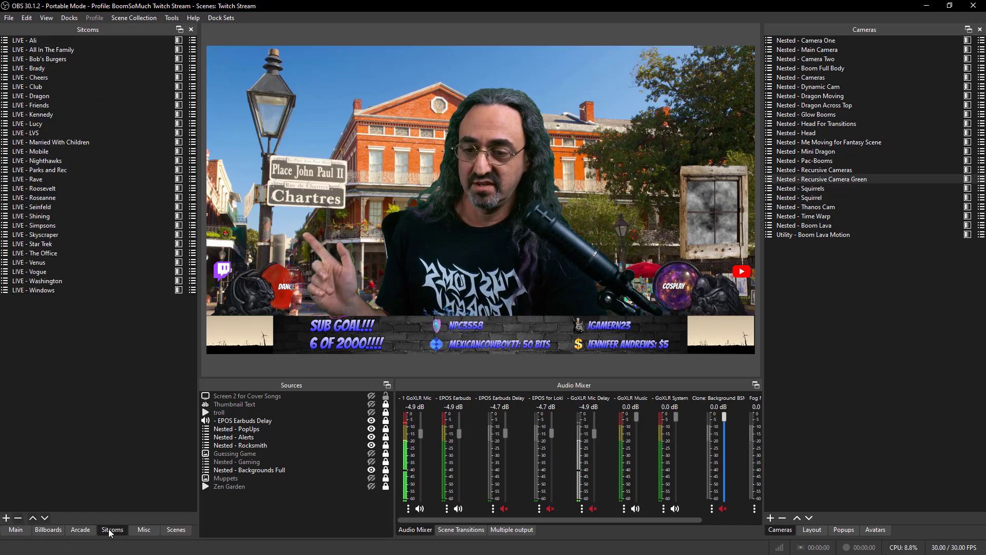
left_click(132, 531)
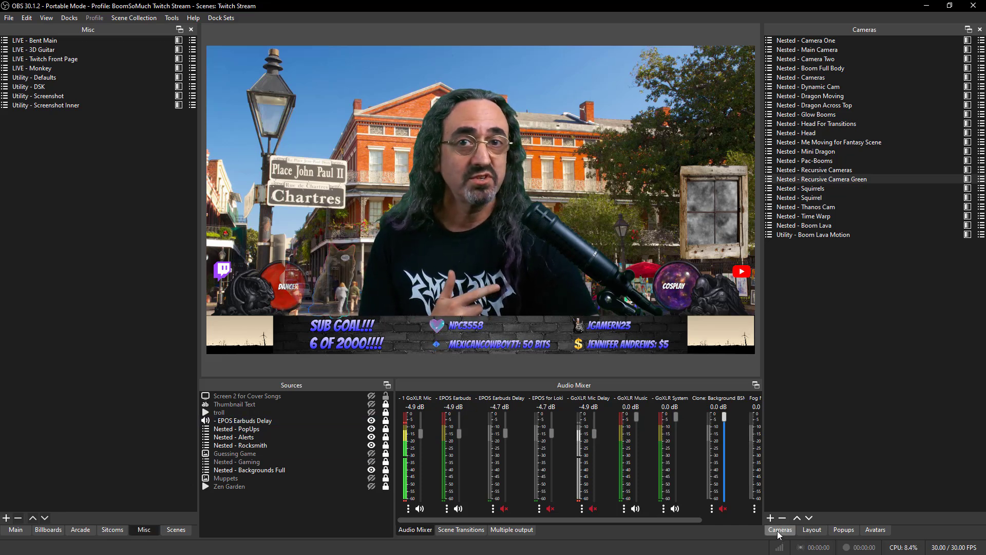
left_click(811, 535)
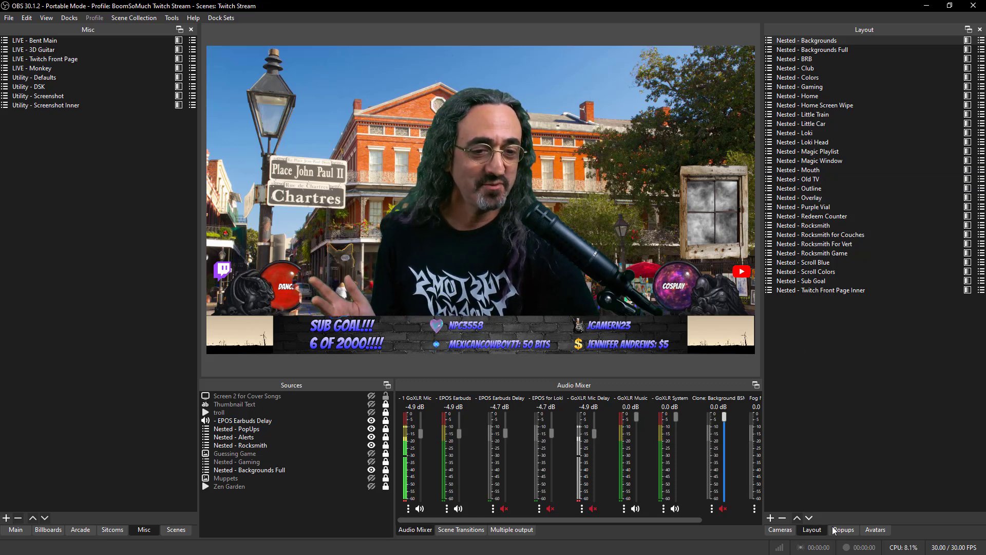
left_click(850, 531)
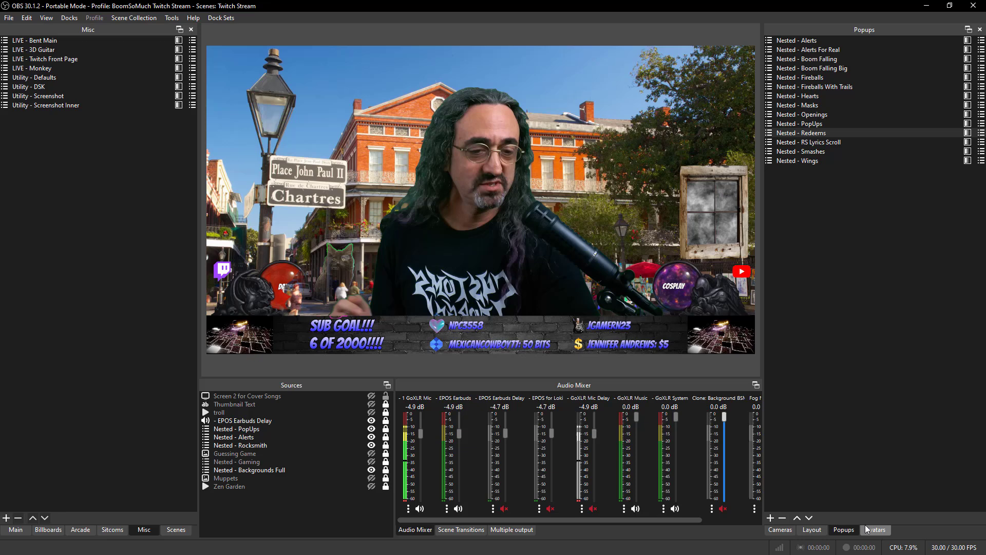
left_click(875, 531)
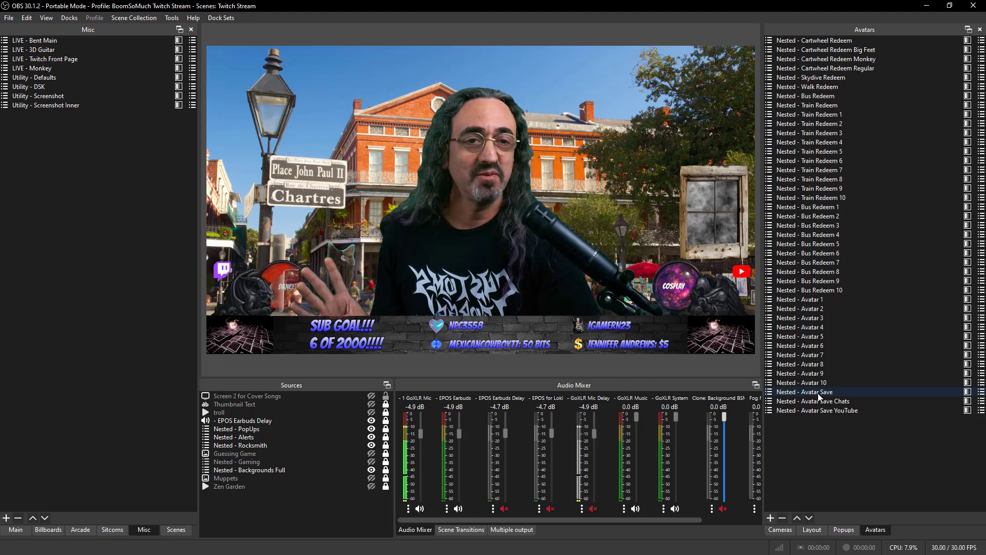
left_click(15, 529)
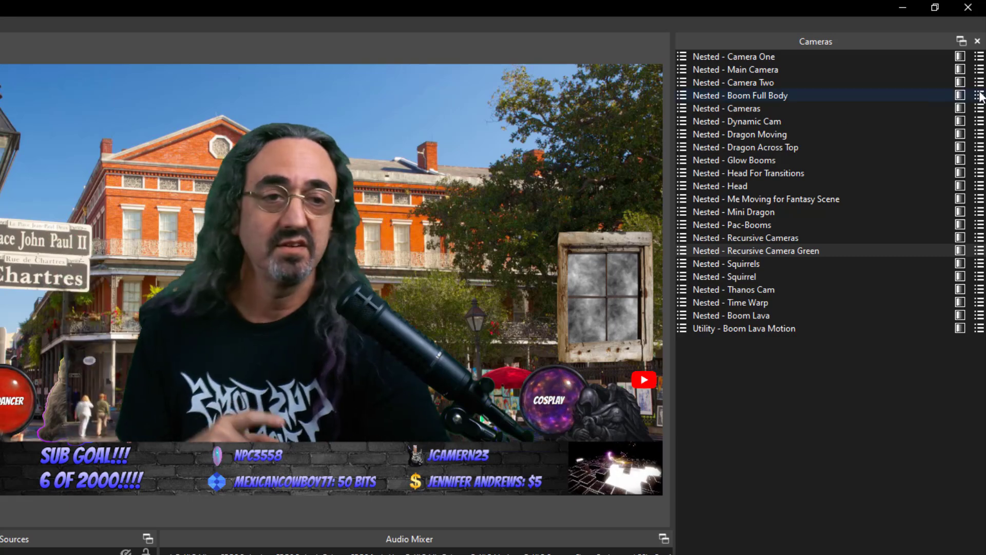
Step: In Nested - Main Camera's filters, toggle Blush on and off, enable Reset Color, then close
left_click(960, 70)
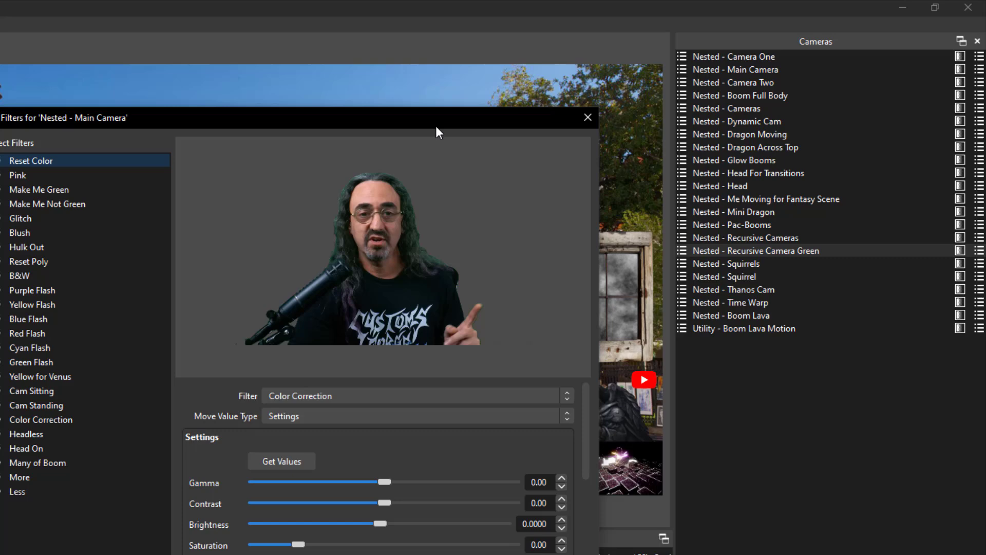
left_click_drag(435, 125, 797, 253)
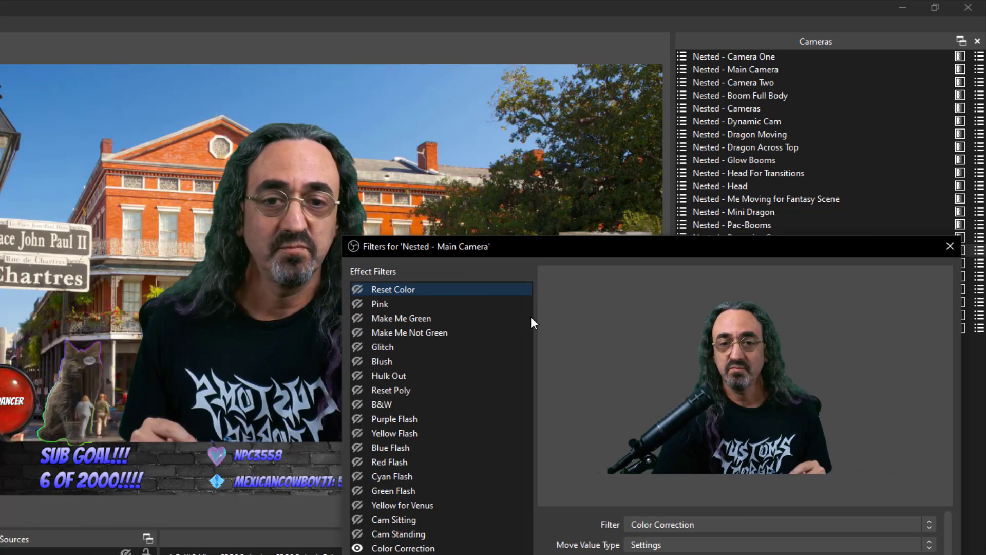
left_click(357, 363)
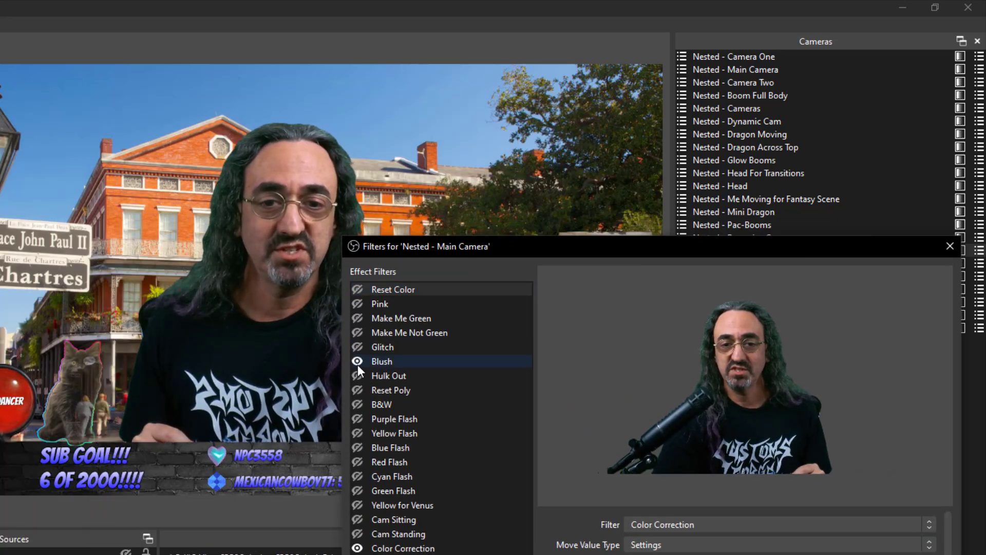
left_click(360, 288)
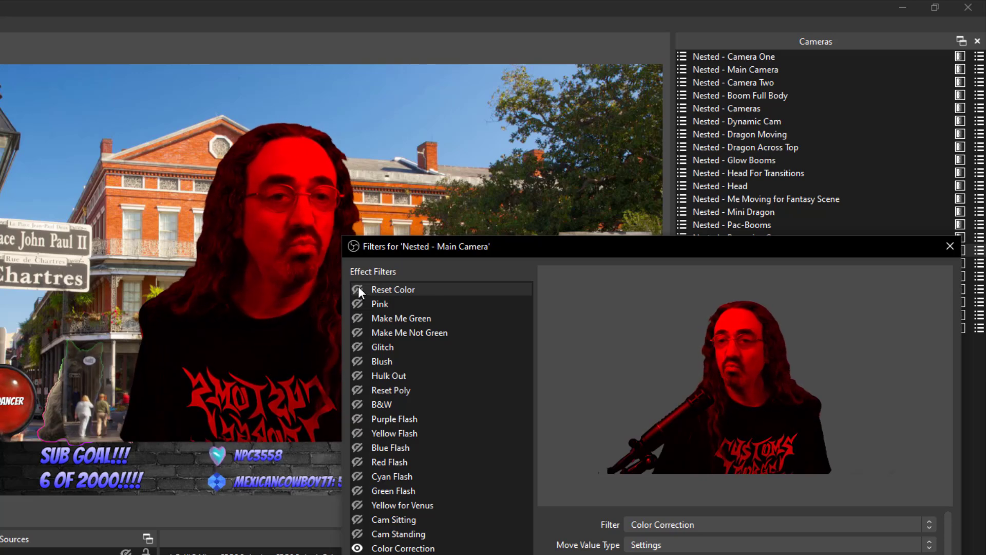
left_click(357, 288)
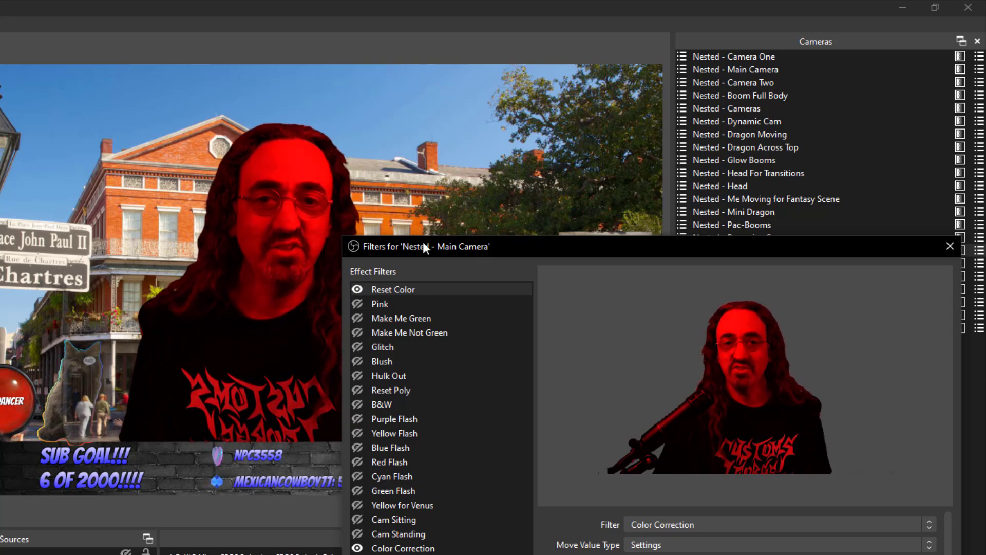
left_click_drag(423, 246, 66, 145)
left_click(591, 146)
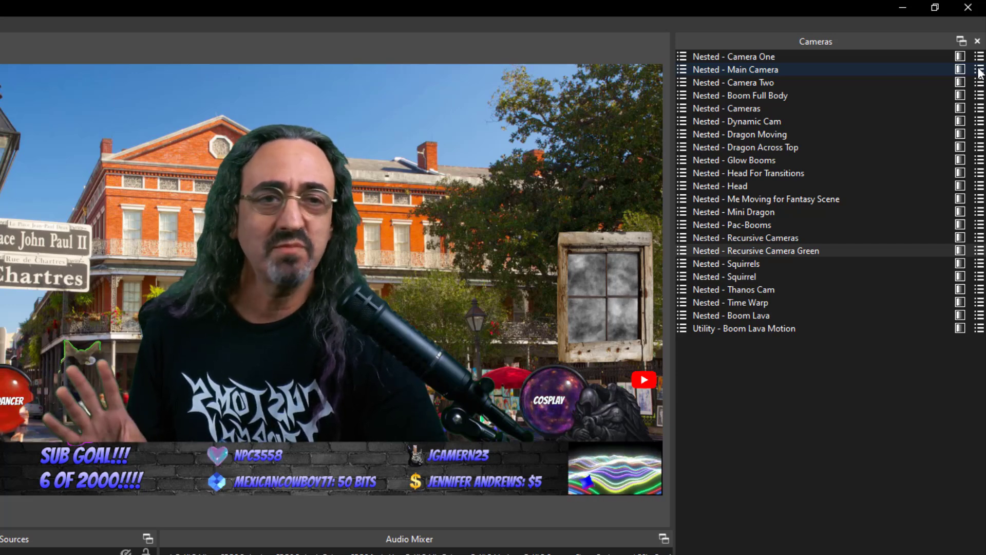
left_click(978, 70)
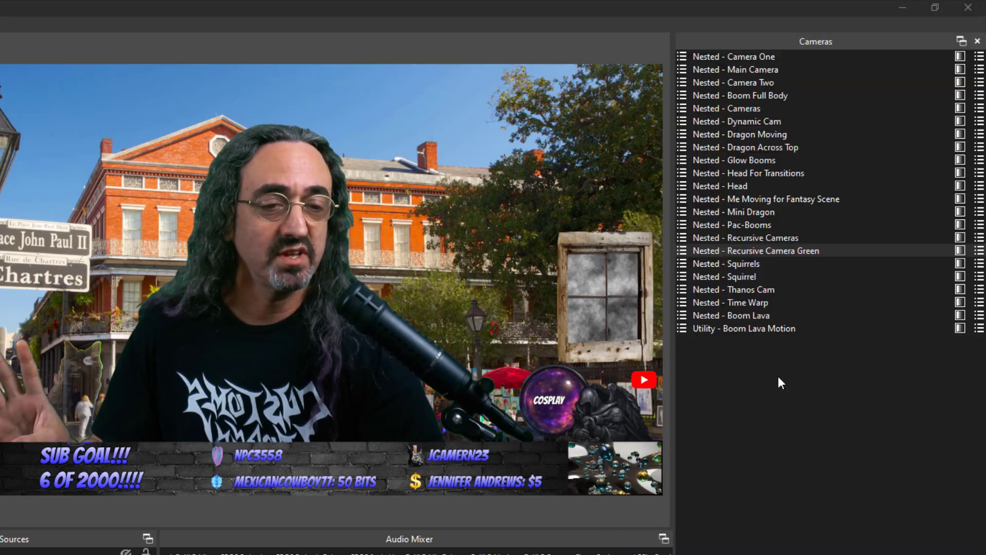
key("ctrl+e")
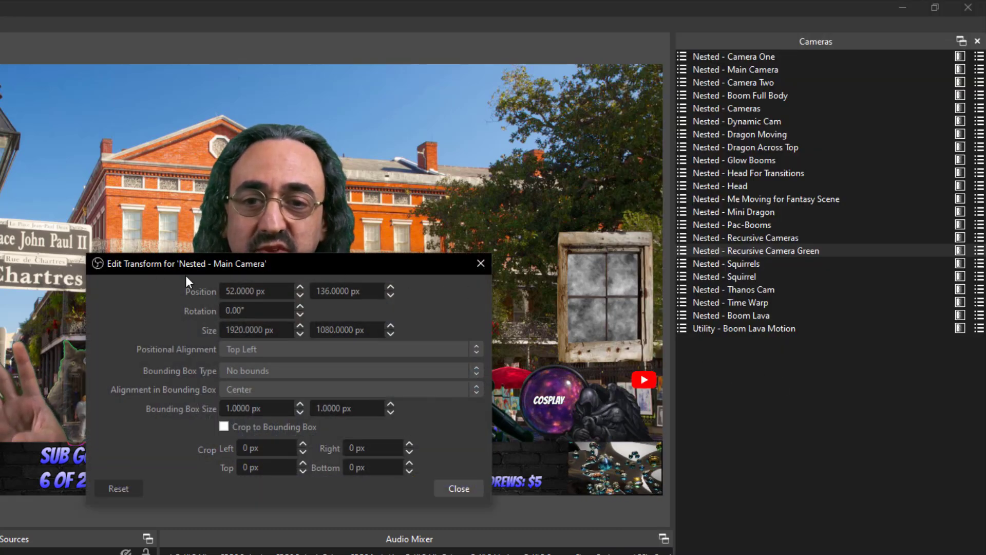
left_click(481, 264)
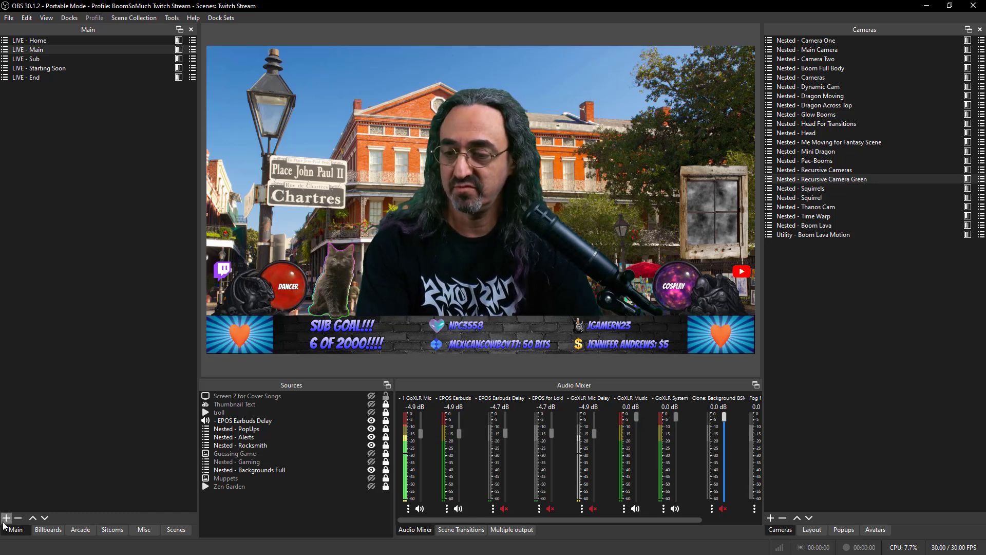
right_click(91, 136)
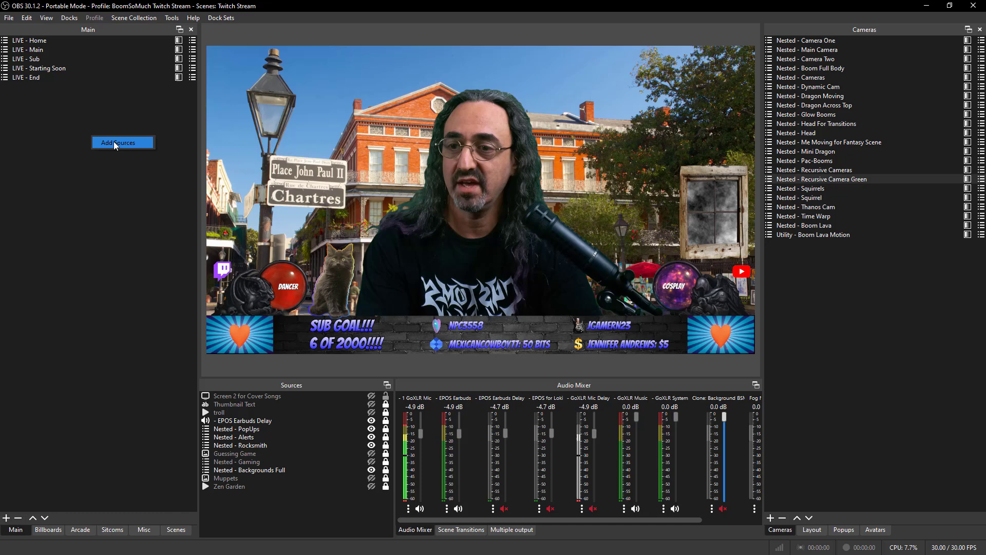
left_click(113, 143)
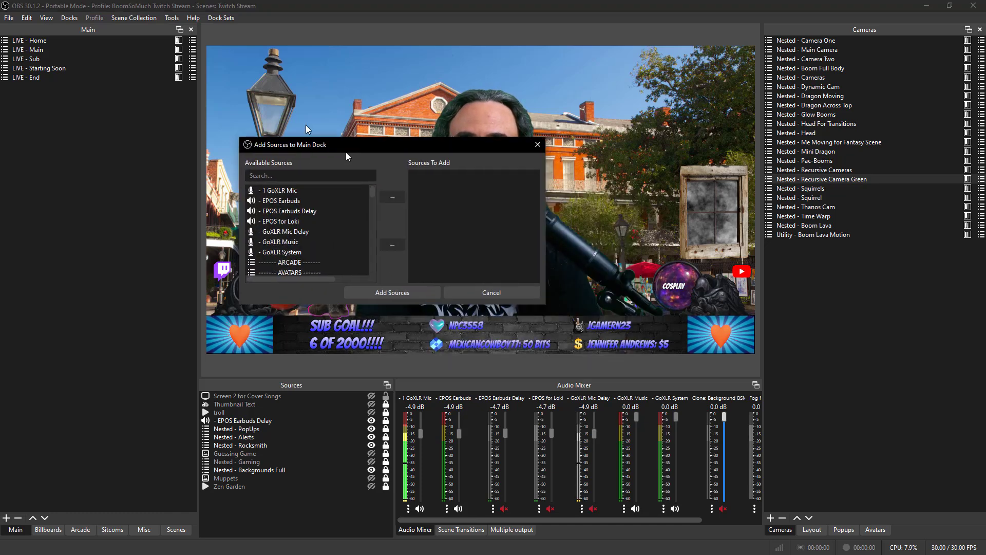
left_click_drag(450, 252, 555, 398)
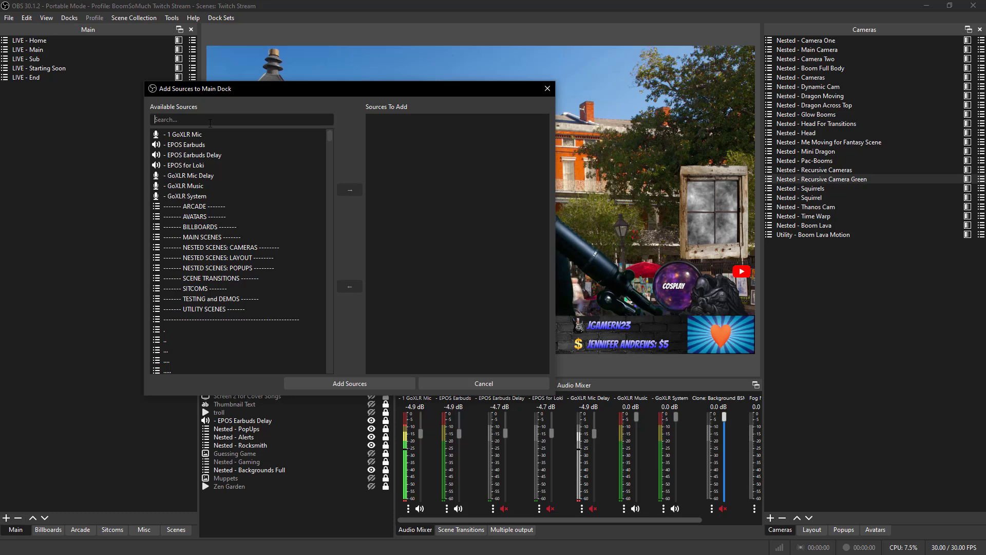
type("batm")
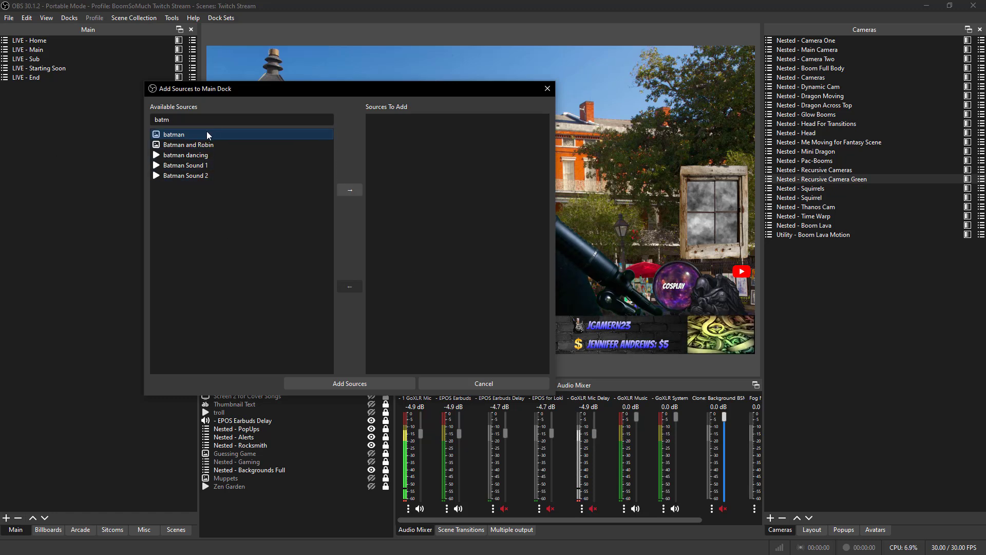
left_click(547, 89)
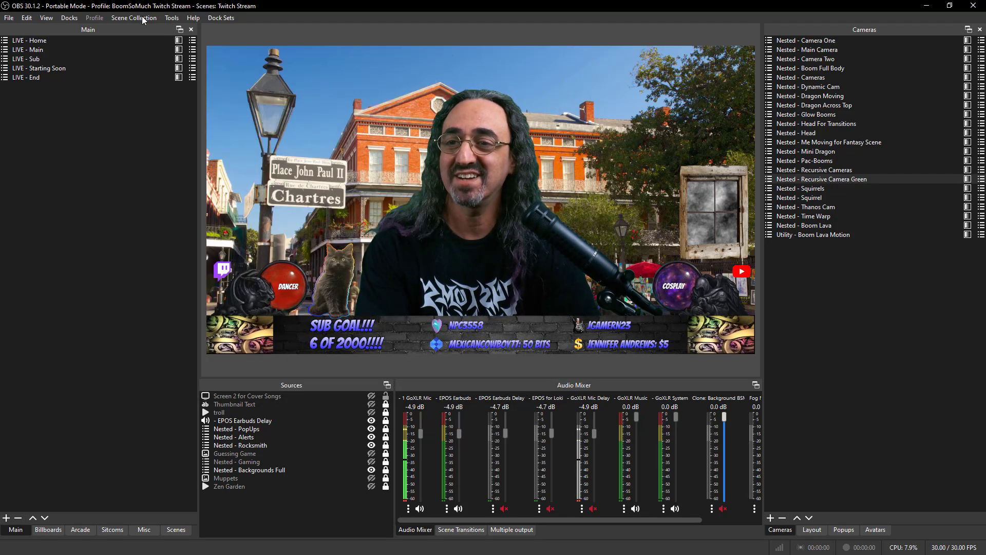
Step: Move the Edit Dock Options window listing the nine manual docks up and to the right
left_click_drag(577, 171, 650, 94)
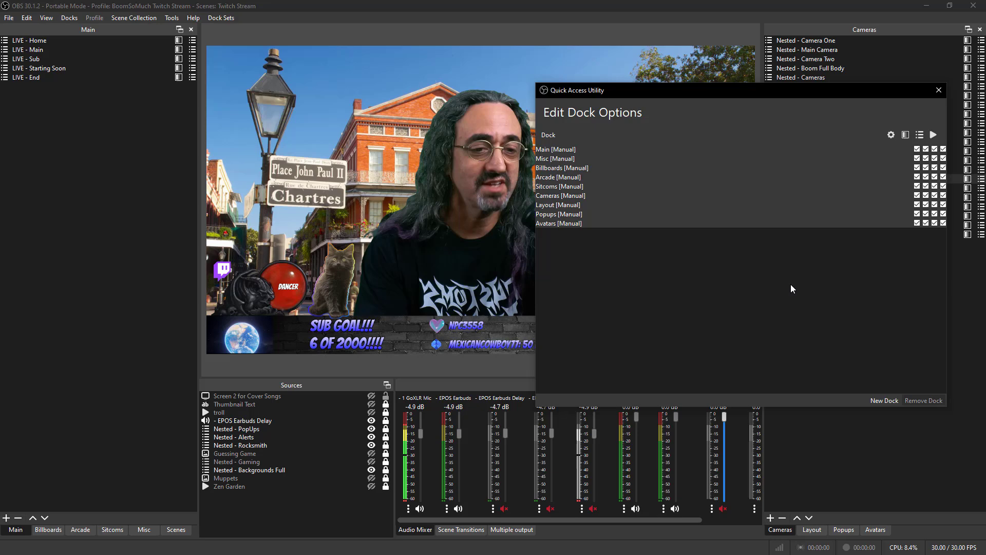
Step: Create a Source Search dock named 'Search' and dock it to the left of Sources
left_click(882, 401)
left_click_drag(536, 194, 803, 182)
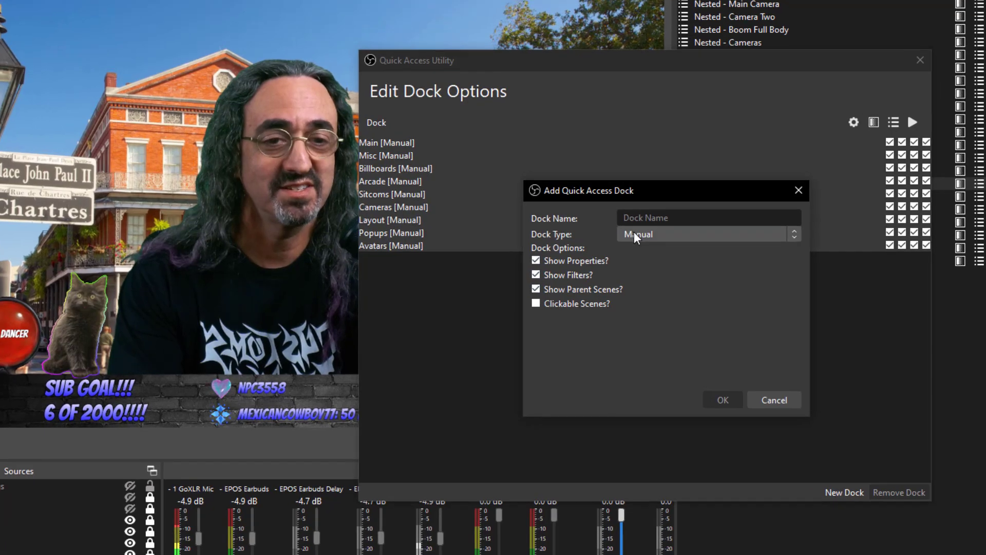
left_click(733, 214)
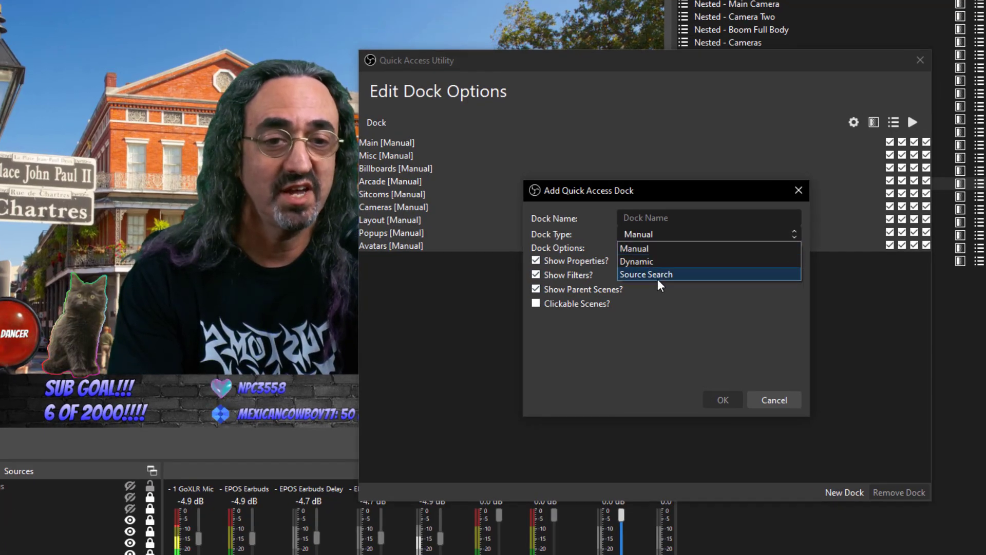
left_click(658, 274)
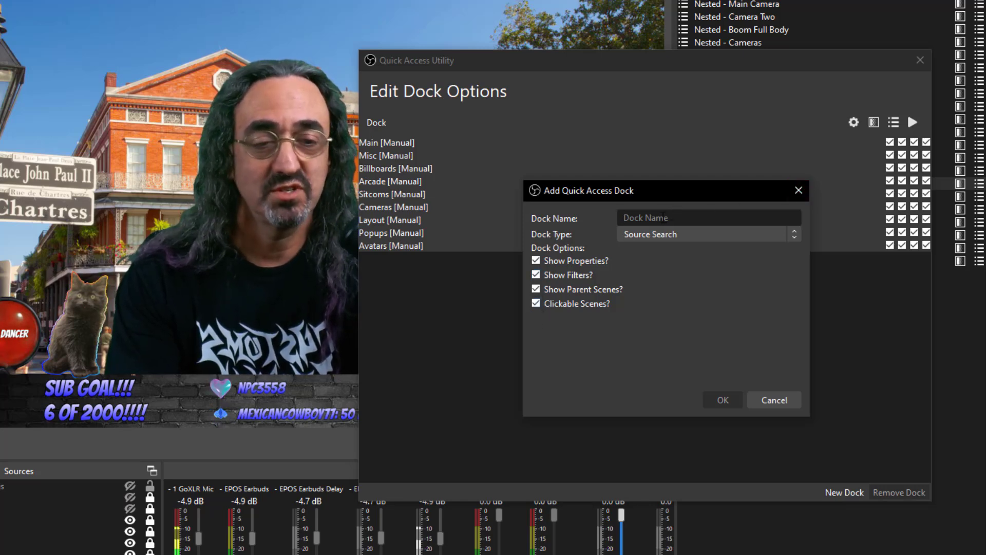
type("Se")
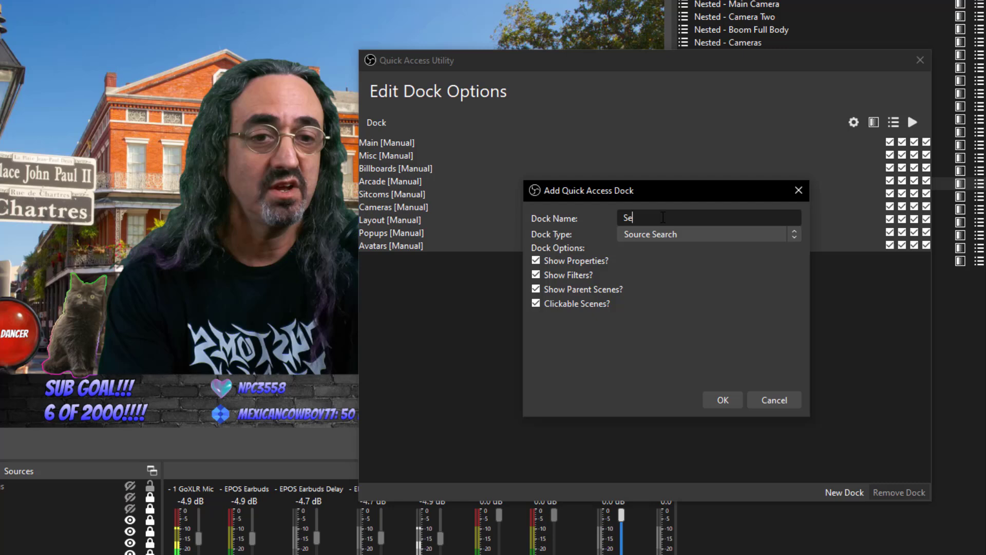
type("arch")
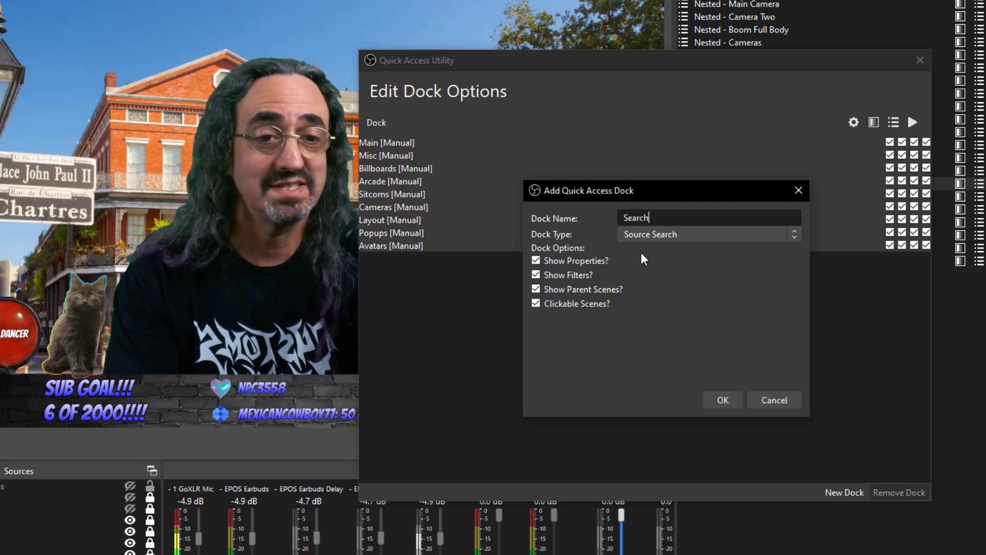
left_click(720, 398)
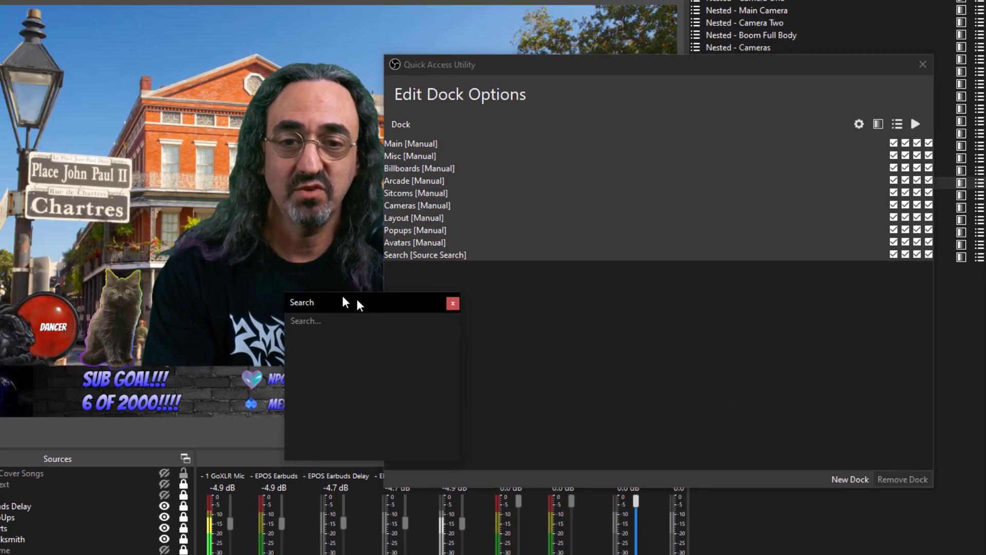
left_click_drag(374, 307, 0, 384)
left_click_drag(127, 322, 239, 396)
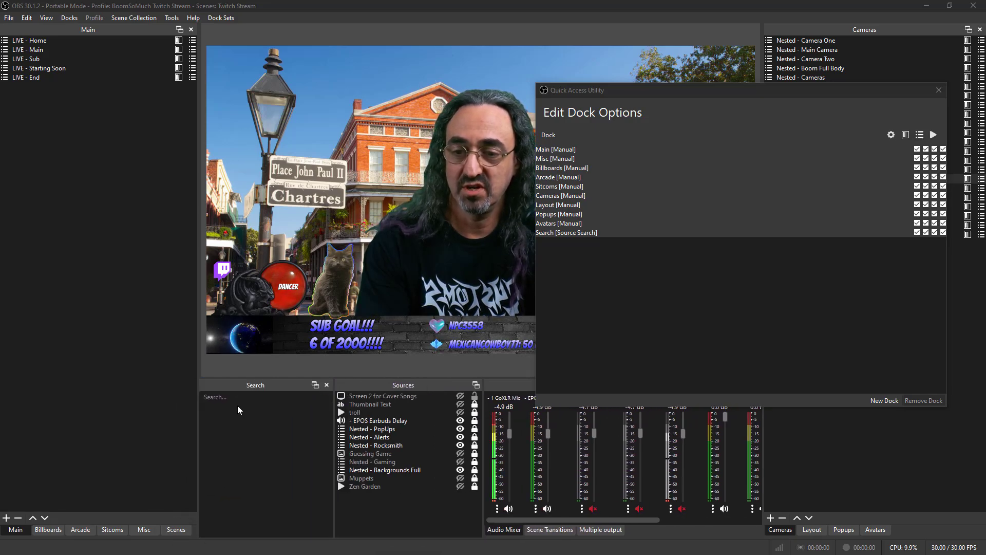
Step: Close the dock options window and search the Search dock for 'bat'
left_click(938, 91)
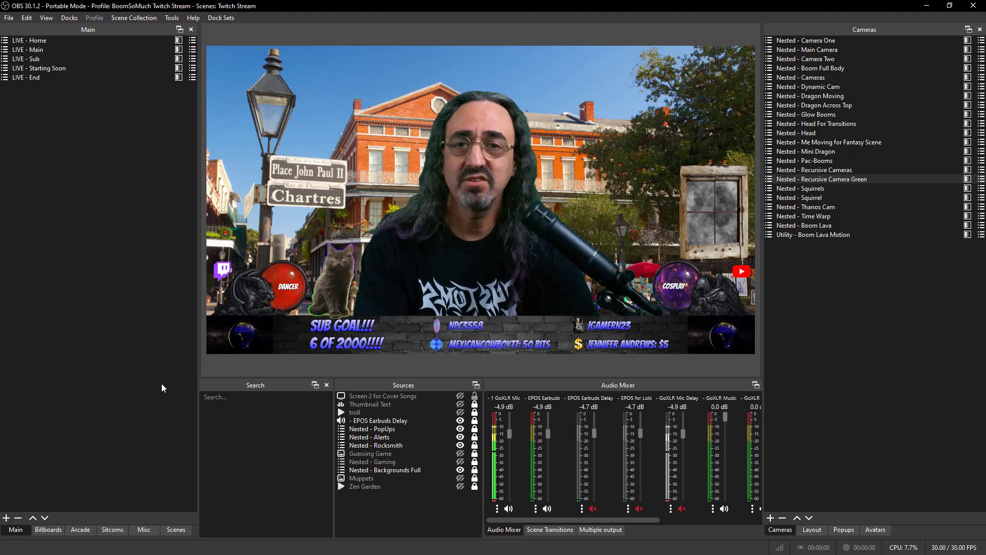
left_click(280, 400)
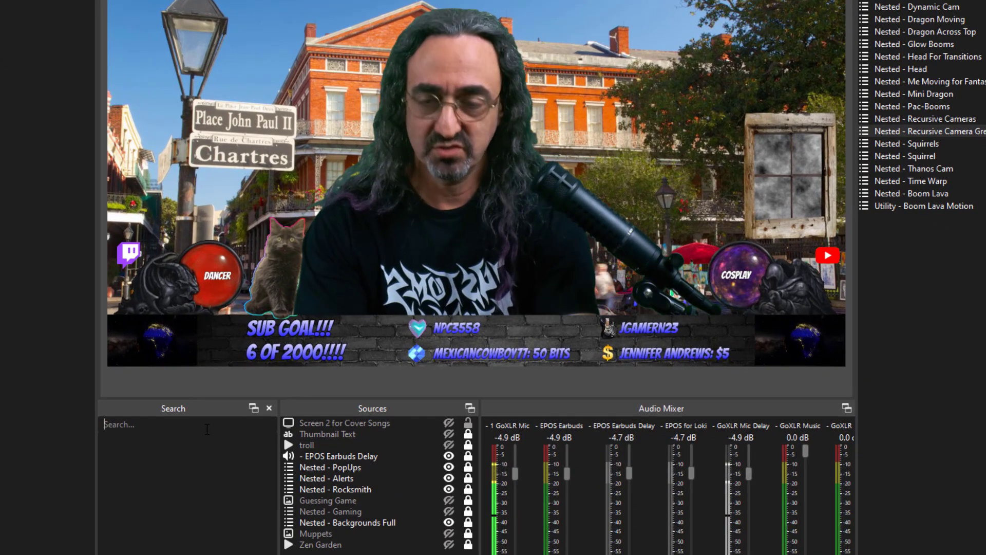
type("batman")
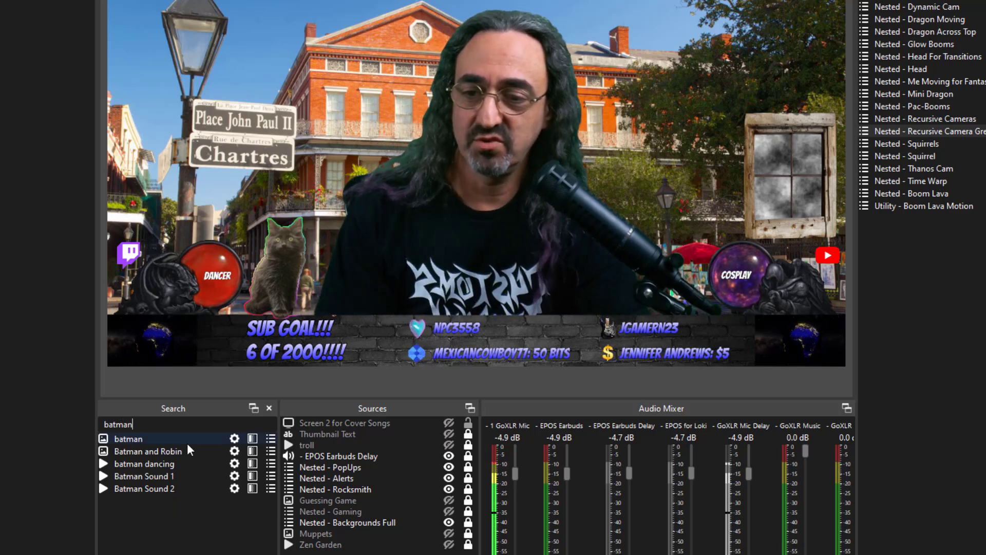
Step: From batman dancing's parent scenes list, make Nested - Redeems visible
left_click(164, 463)
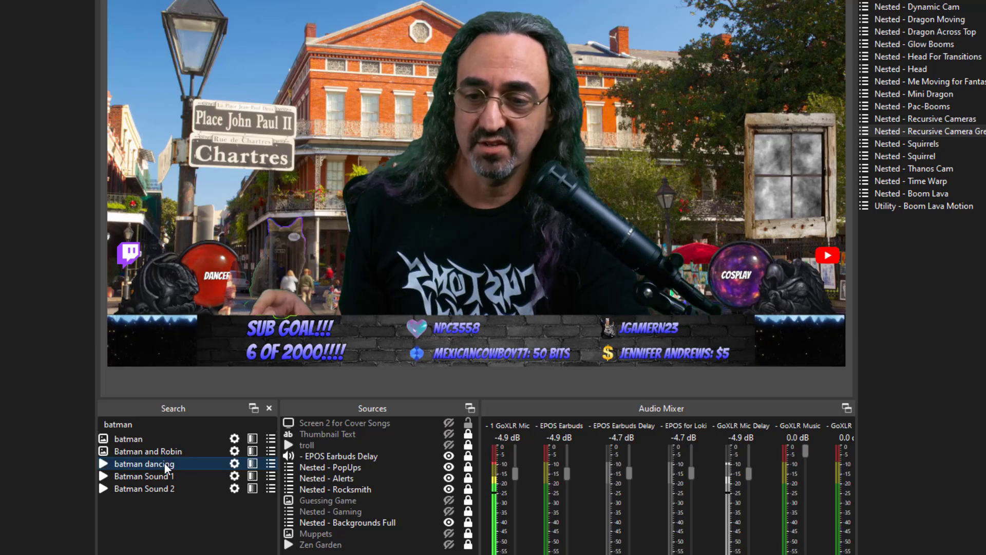
left_click(270, 464)
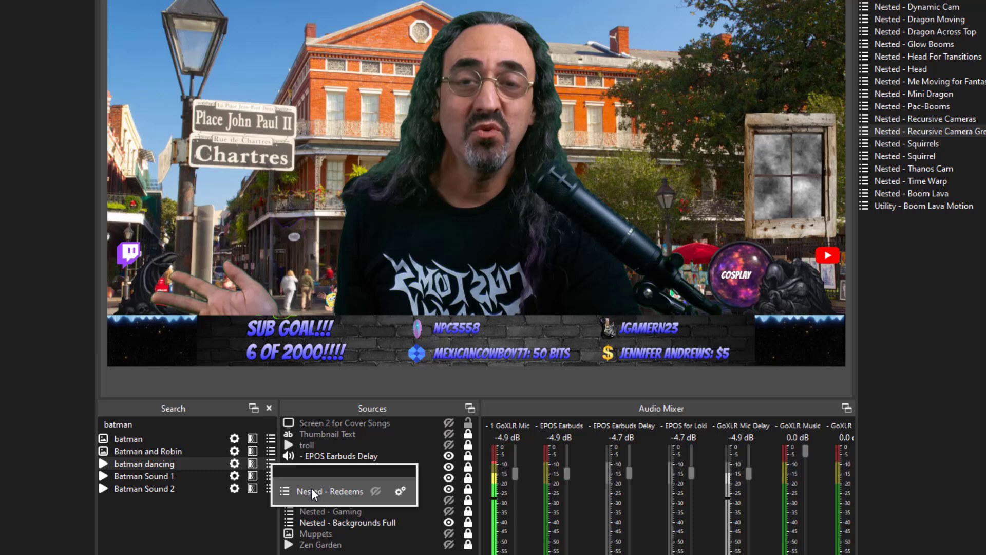
left_click(376, 491)
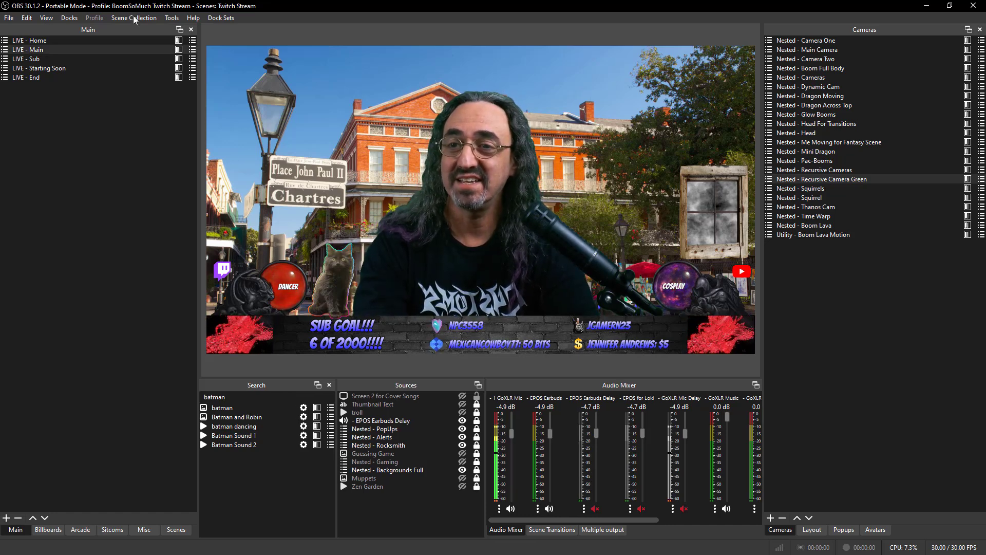
Step: Create a new Dynamic quick access dock named 'Magic Dynamic Dock'
left_click(172, 18)
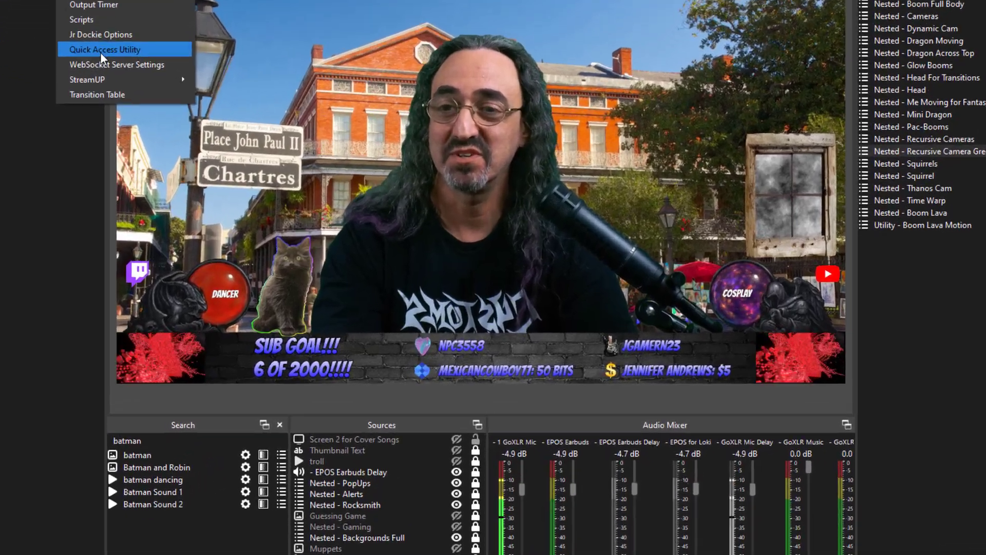
left_click(100, 51)
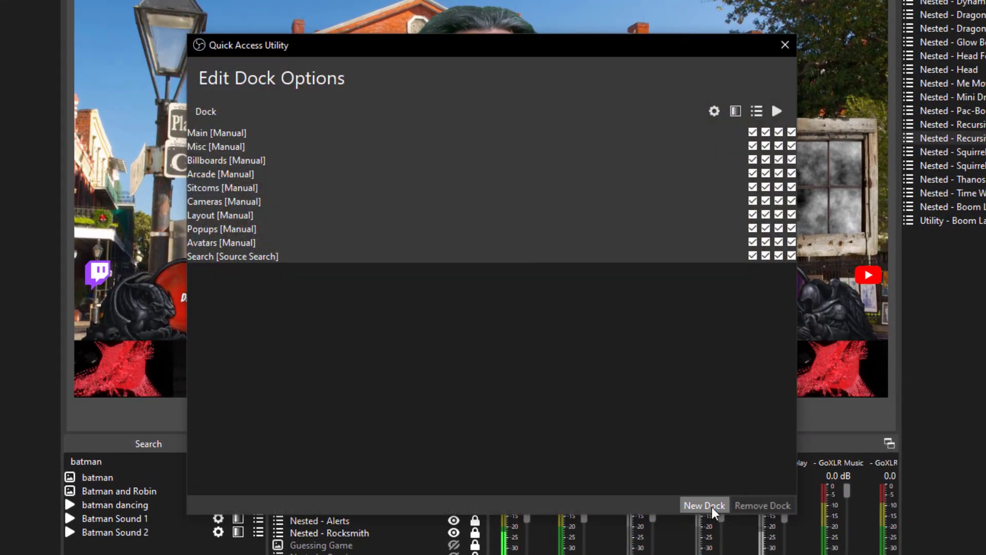
left_click(711, 507)
left_click(350, 283)
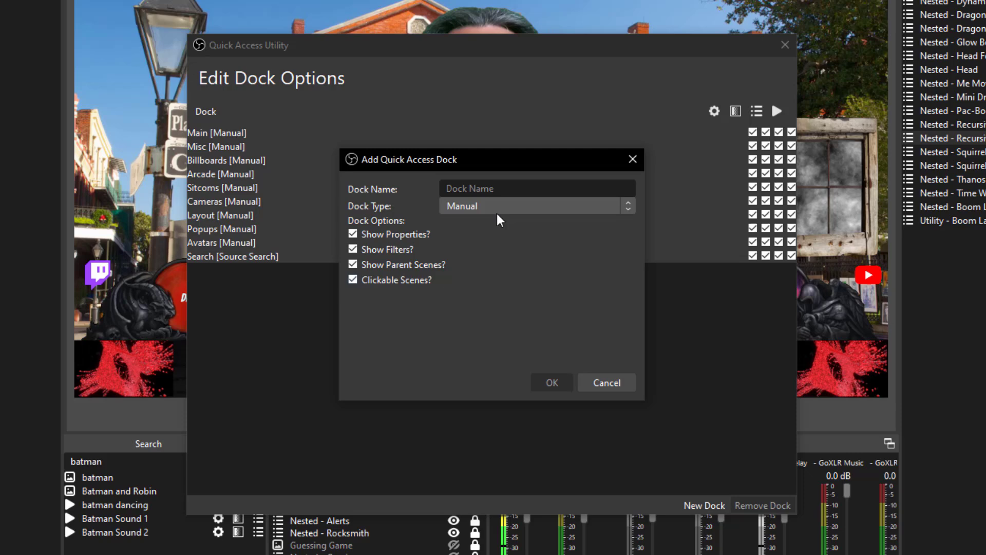
left_click(503, 210)
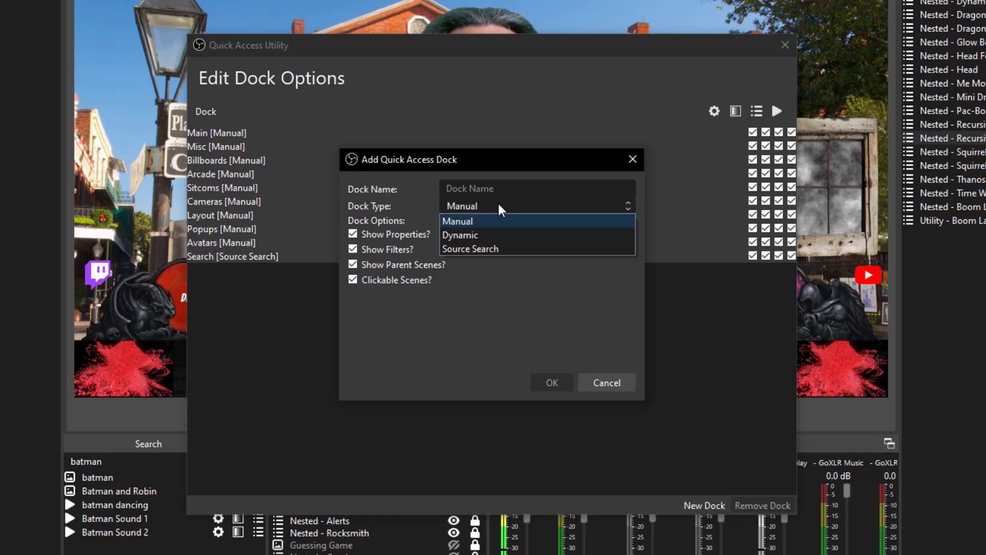
left_click(467, 235)
left_click(486, 190)
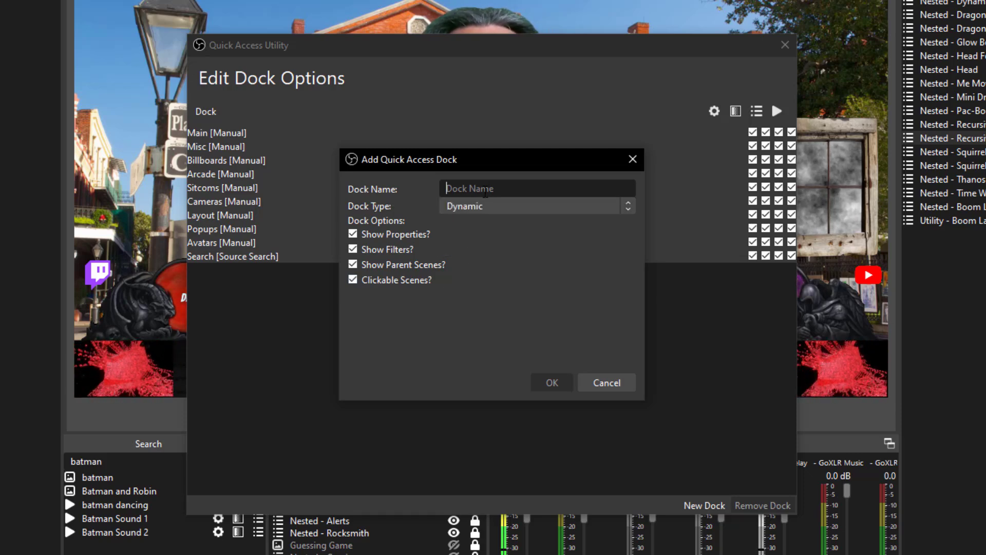
type("Magi")
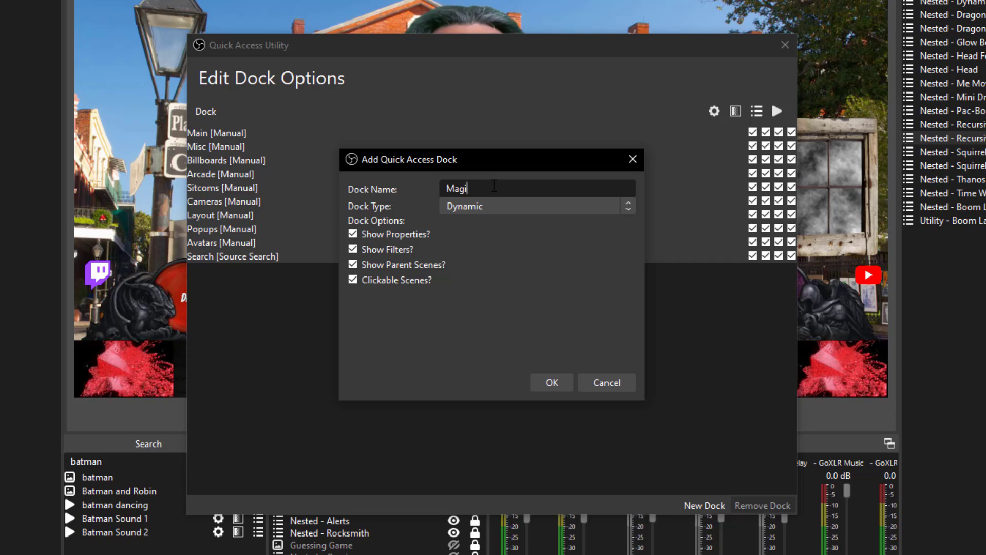
type("c Dynami")
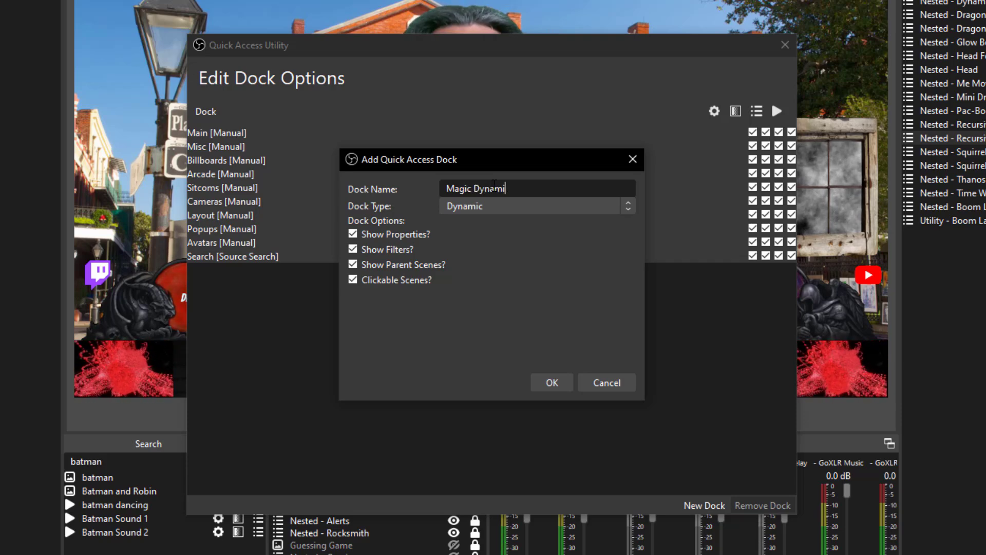
type("c Dock")
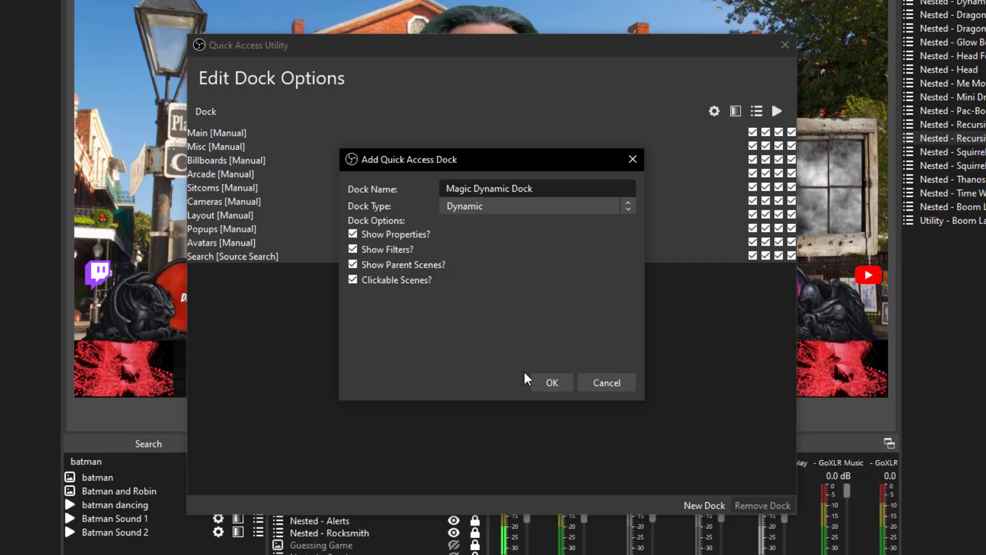
left_click(548, 384)
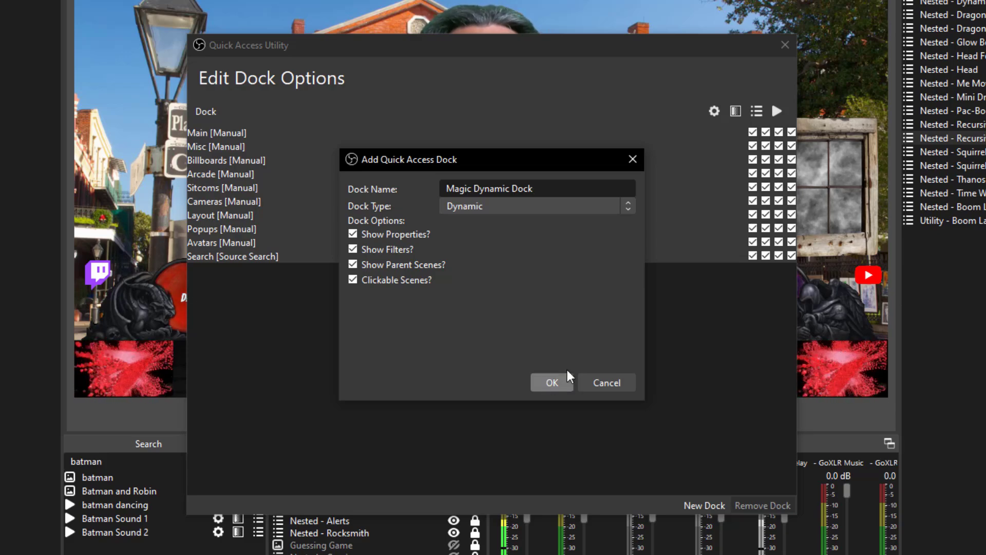
Step: Dock Magic Dynamic Dock between Sources and the Audio Mixer
left_click(786, 44)
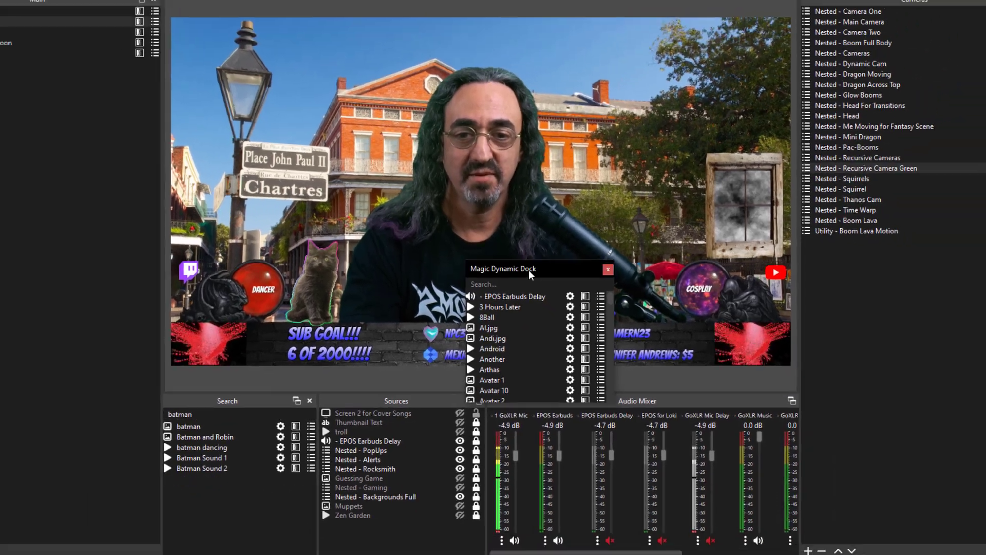
left_click_drag(542, 268, 534, 463)
left_click_drag(516, 398, 503, 399)
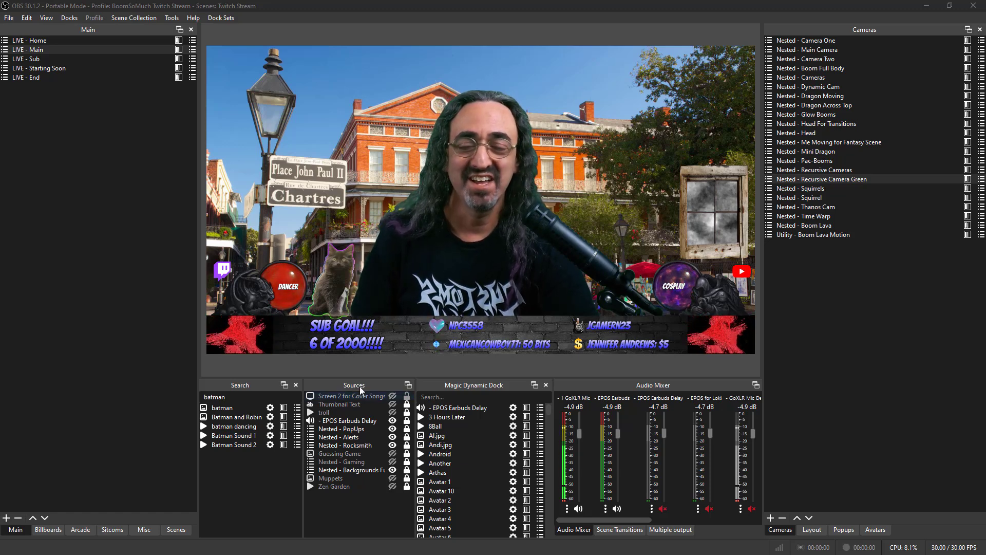
left_click(334, 485)
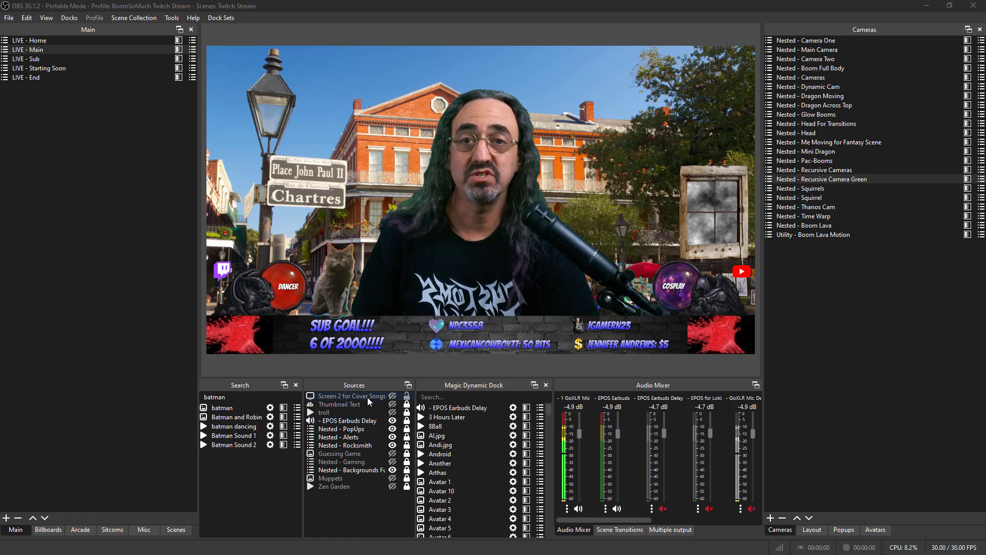
left_click(77, 67)
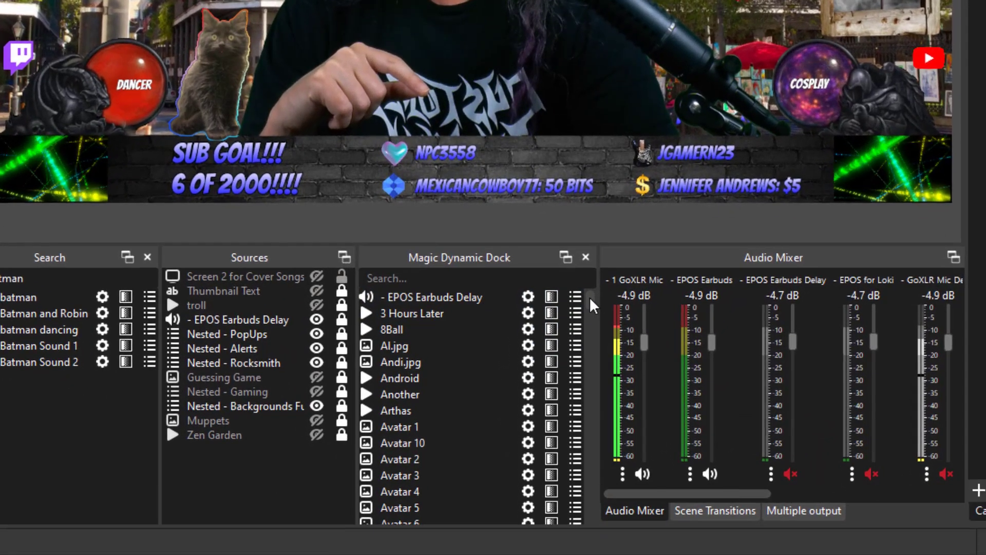
left_click_drag(548, 411, 548, 421)
left_click_drag(591, 311, 595, 478)
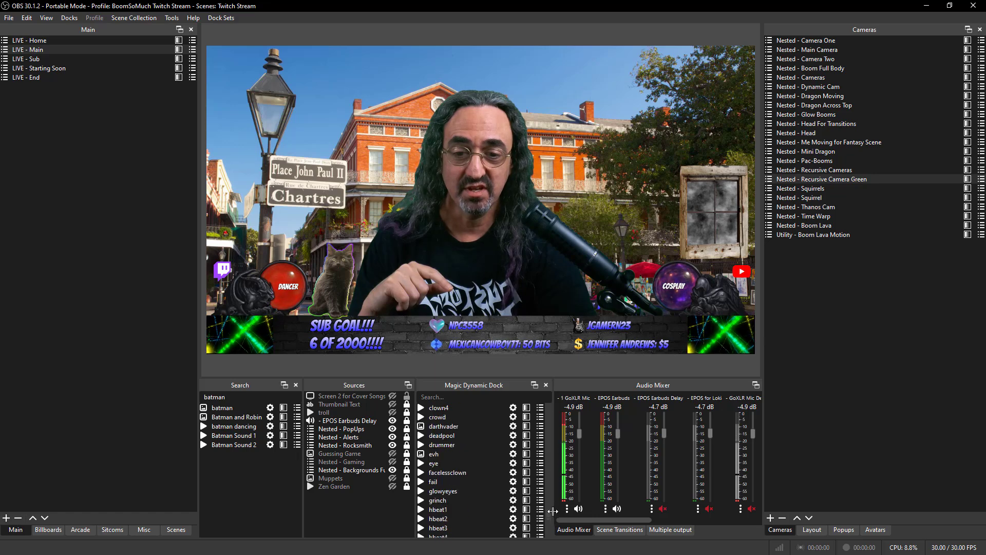
mouse_move(552, 511)
left_mouse_down()
mouse_move(561, 484)
mouse_move(552, 408)
left_mouse_up()
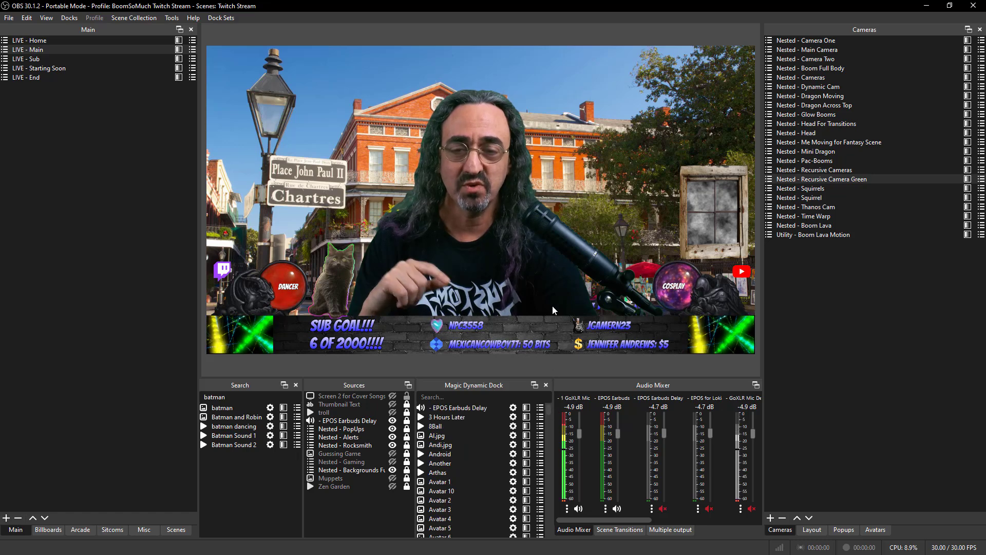